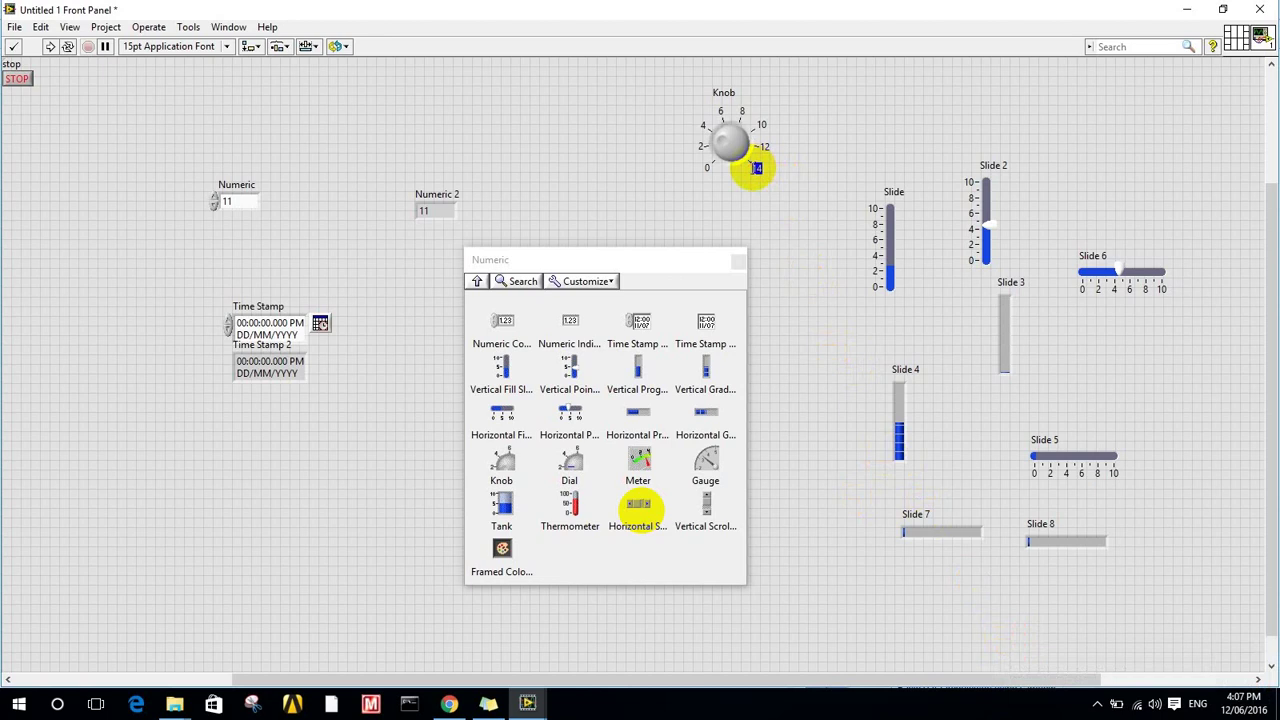
# Raise the knob's scale maximum to 10000, test turning it, and add a Dial control
pyautogui.write('10000')
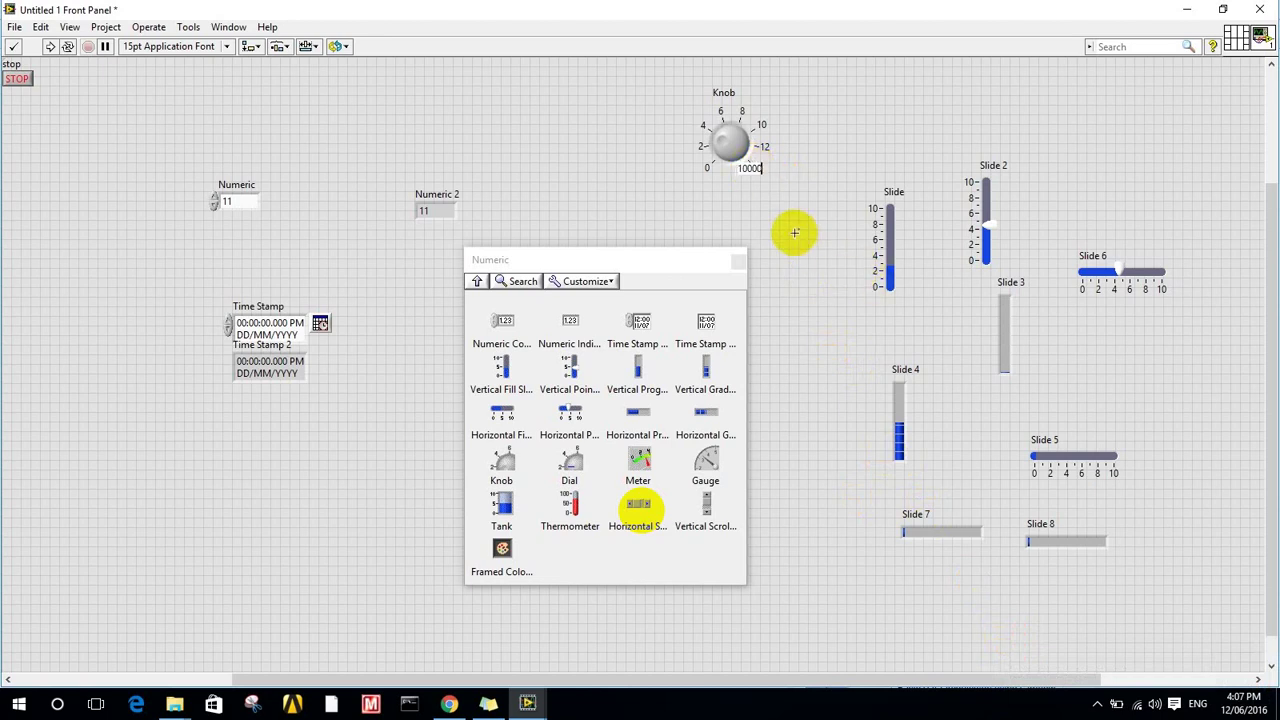
pyautogui.click(794, 232)
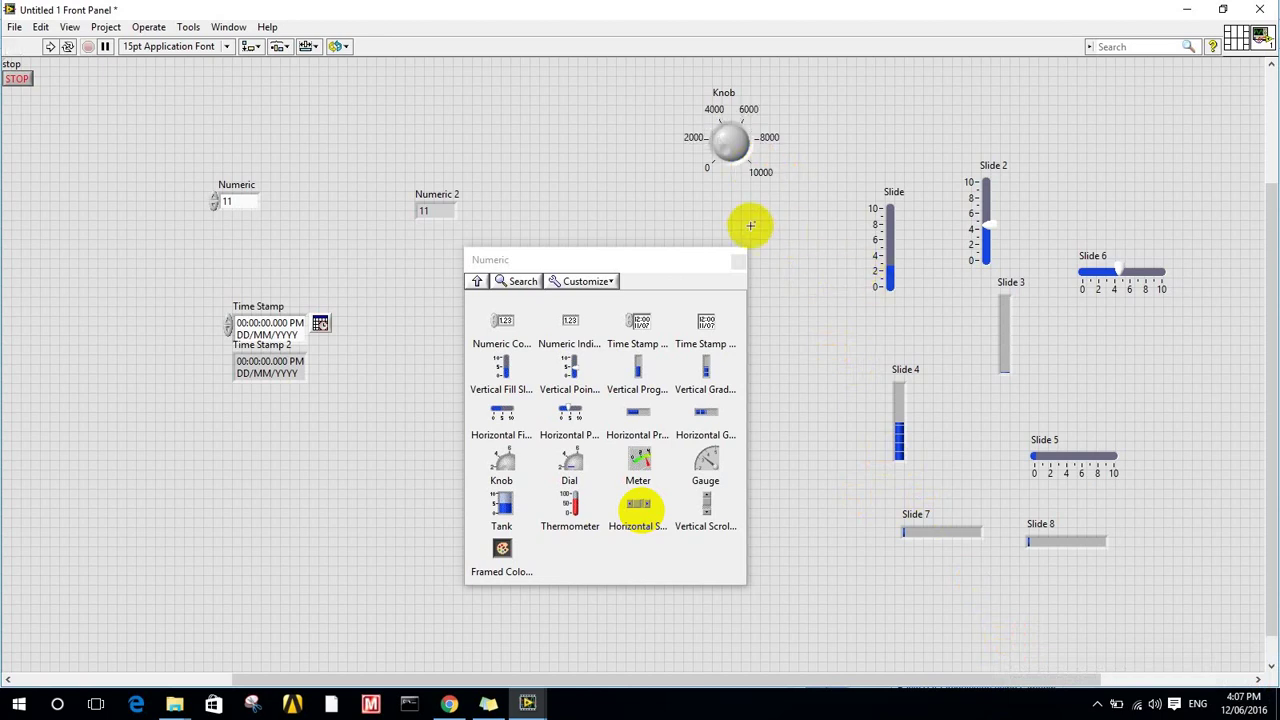
pyautogui.click(728, 150)
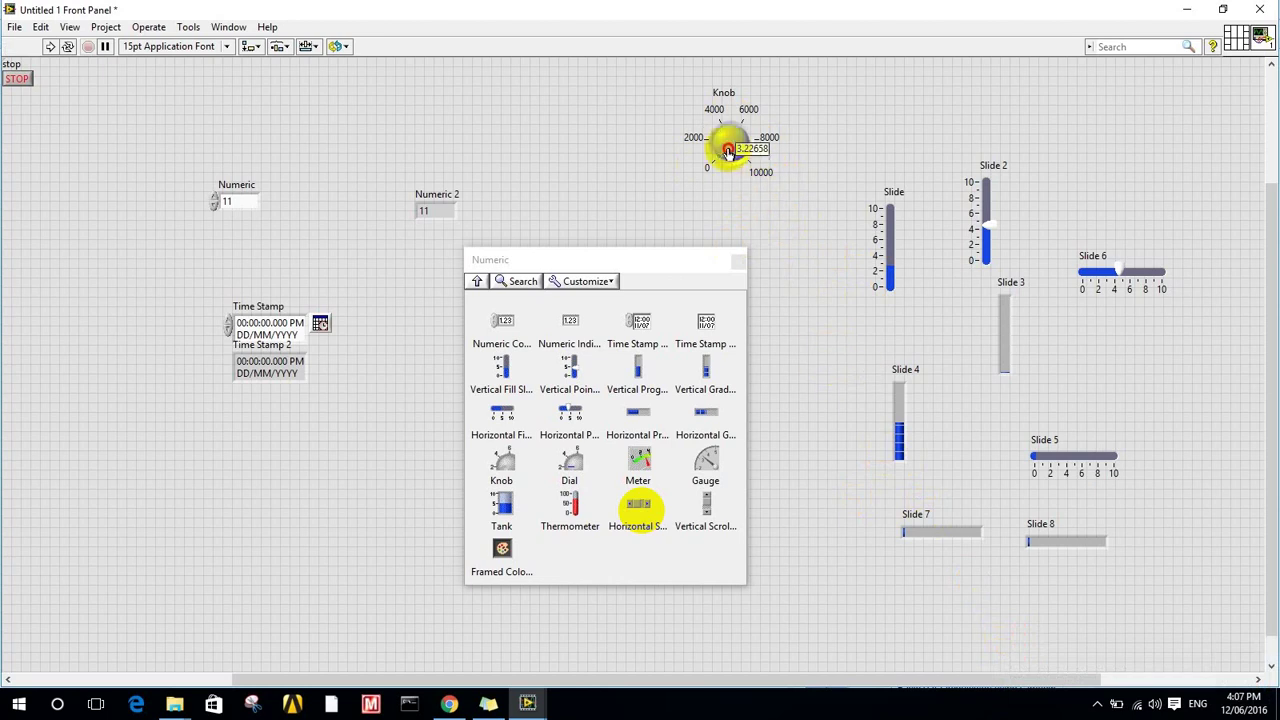
pyautogui.moveTo(728, 128); pyautogui.dragTo(726, 134)
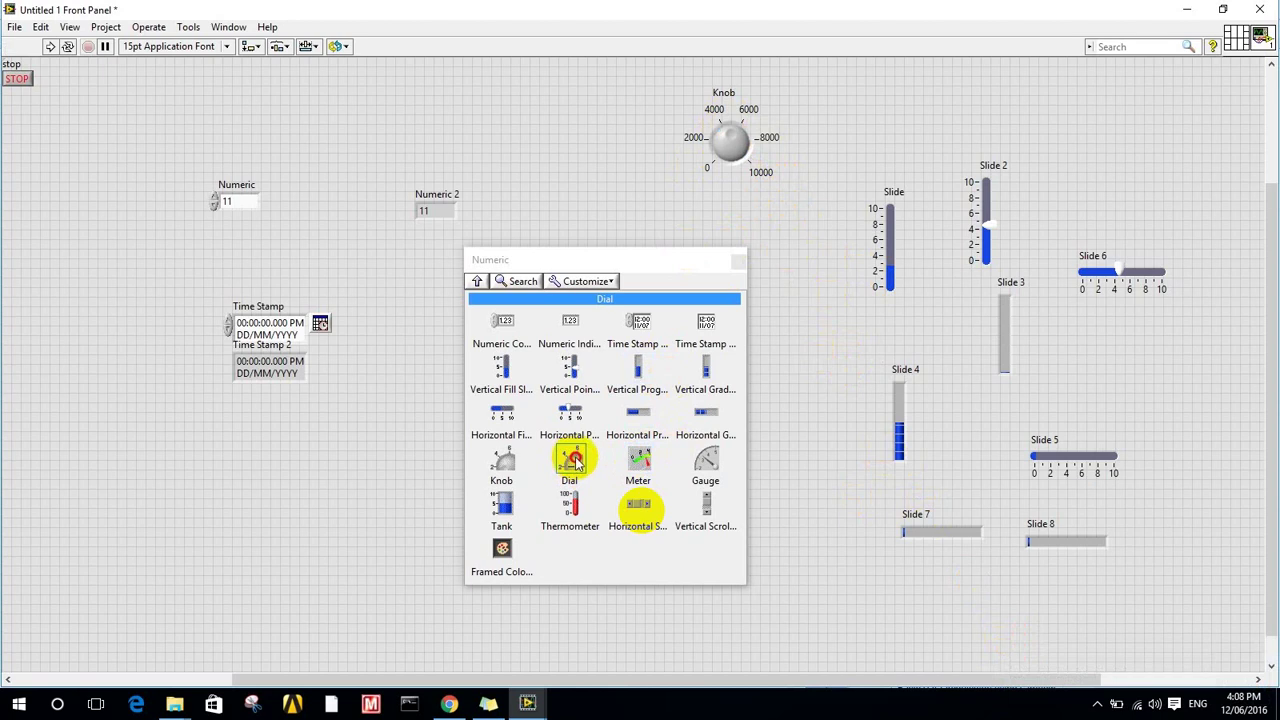
pyautogui.moveTo(571, 457); pyautogui.dragTo(566, 163)
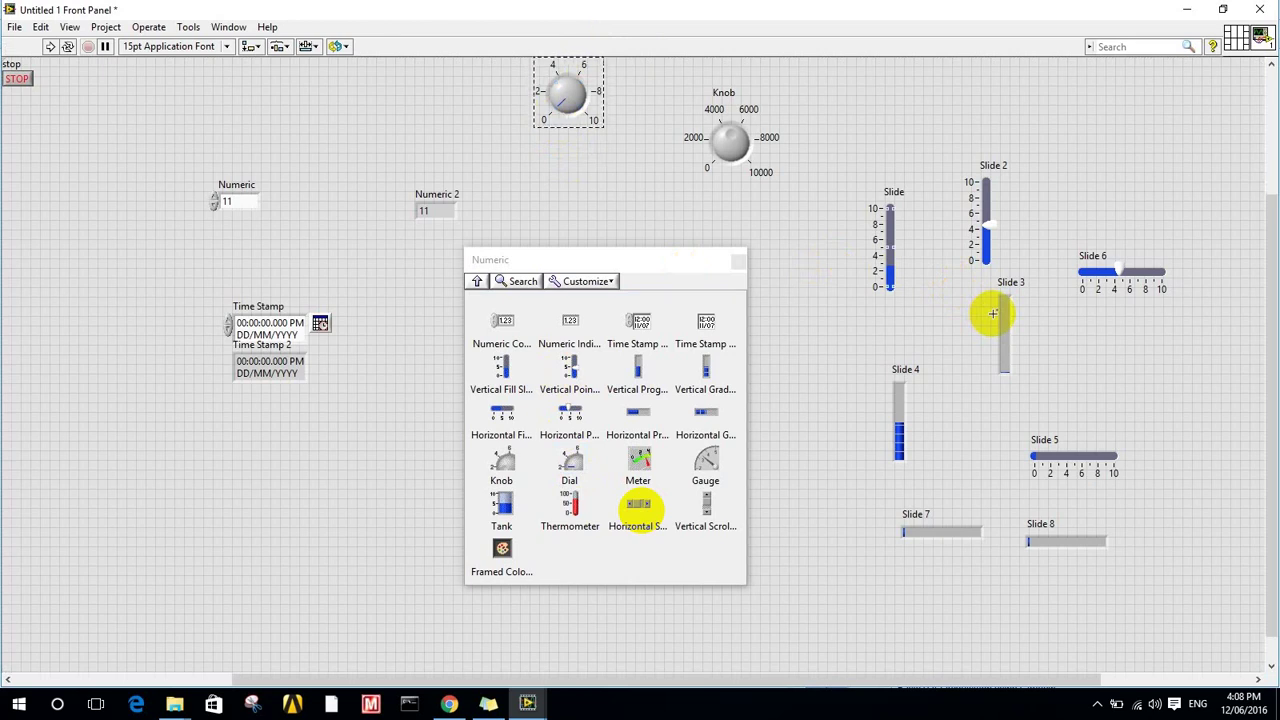
# Place a Boolean Push Button on the front panel
pyautogui.click(993, 314)
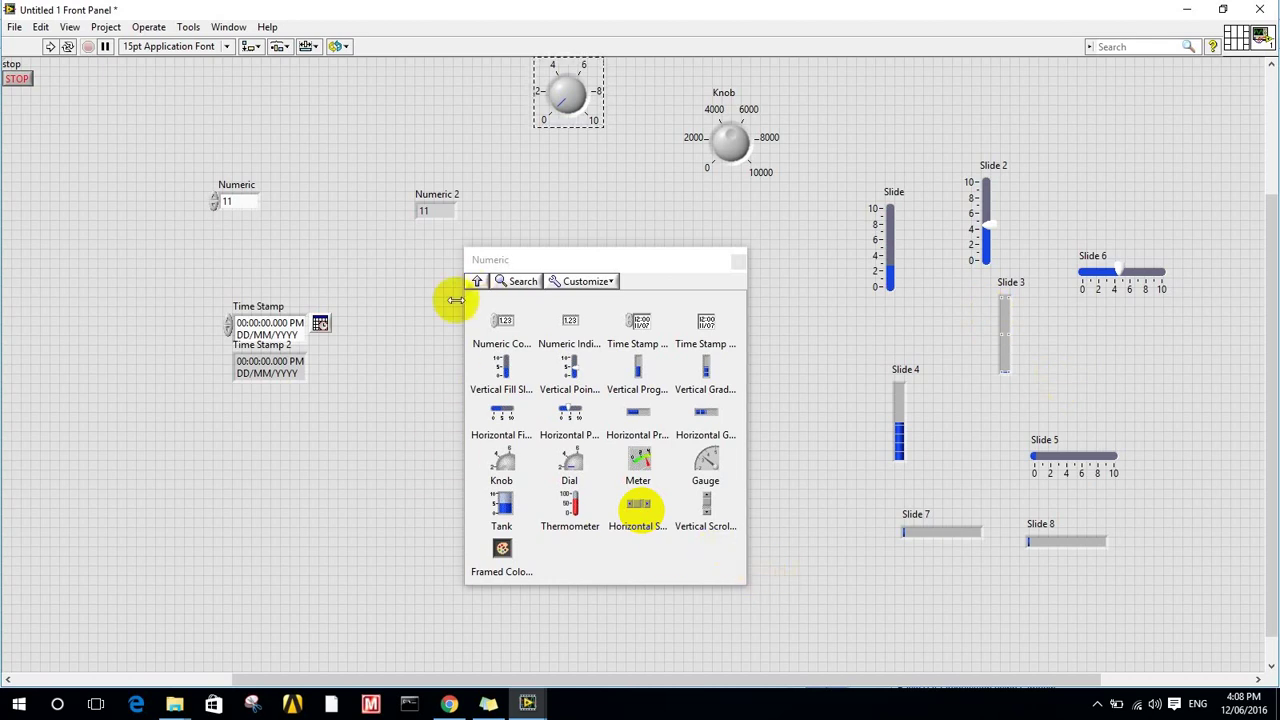
pyautogui.rightClick(427, 408)
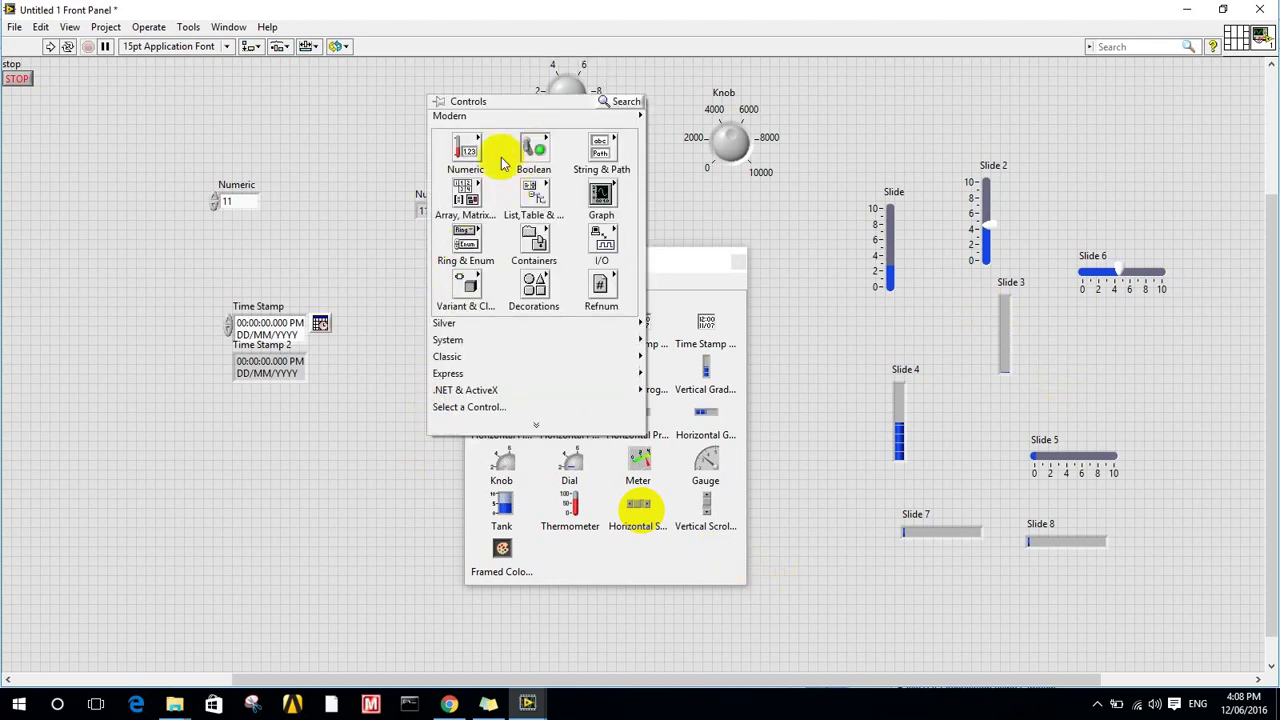
pyautogui.moveTo(548, 167)
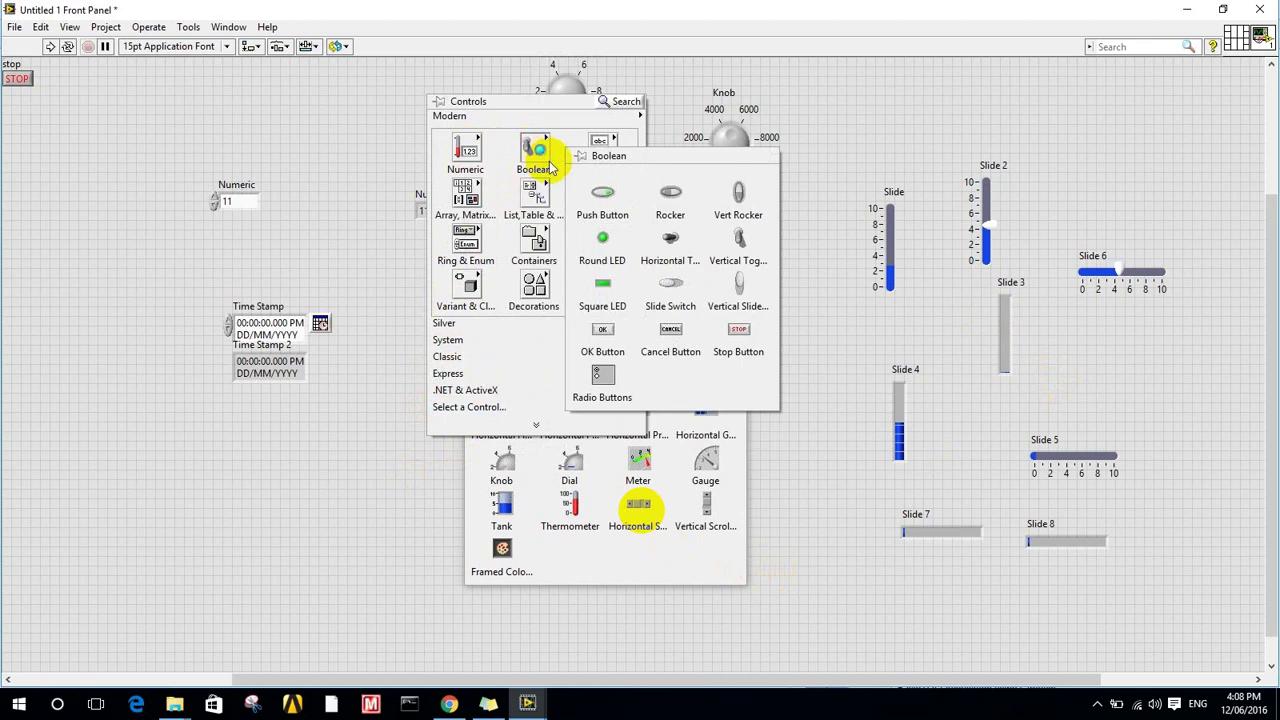
pyautogui.click(602, 194)
pyautogui.click(192, 456)
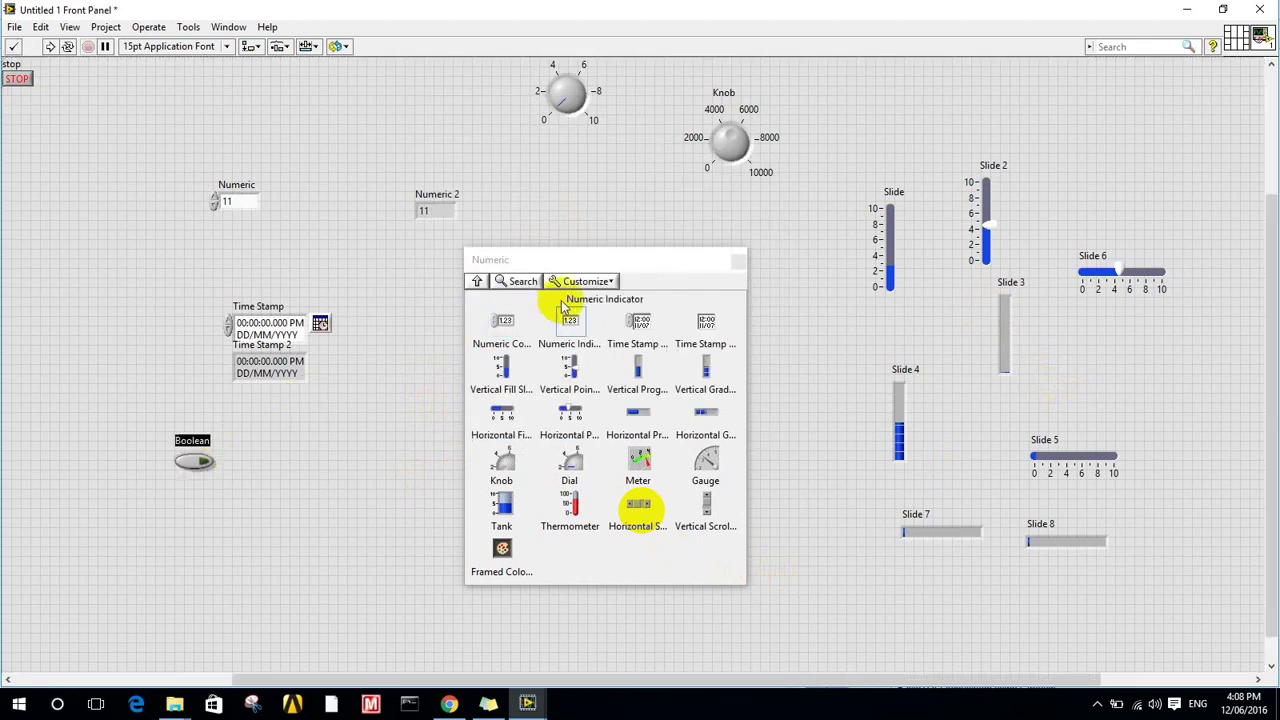
# Pin the Boolean palette and place a Rocker switch as Boolean 2
pyautogui.click(736, 262)
pyautogui.rightClick(470, 362)
pyautogui.moveTo(590, 112)
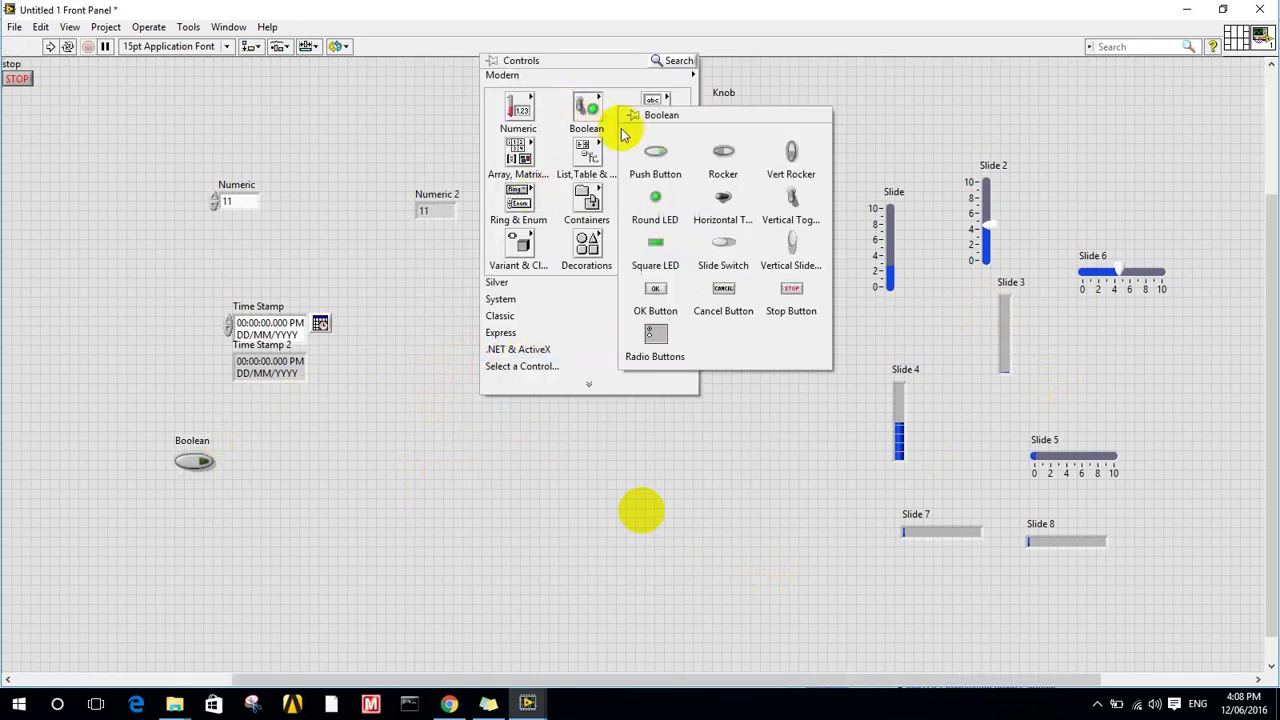
pyautogui.click(631, 118)
pyautogui.click(723, 166)
pyautogui.click(345, 414)
# Locate the push button's terminal on the block diagram, then return to the front panel
pyautogui.click(194, 464)
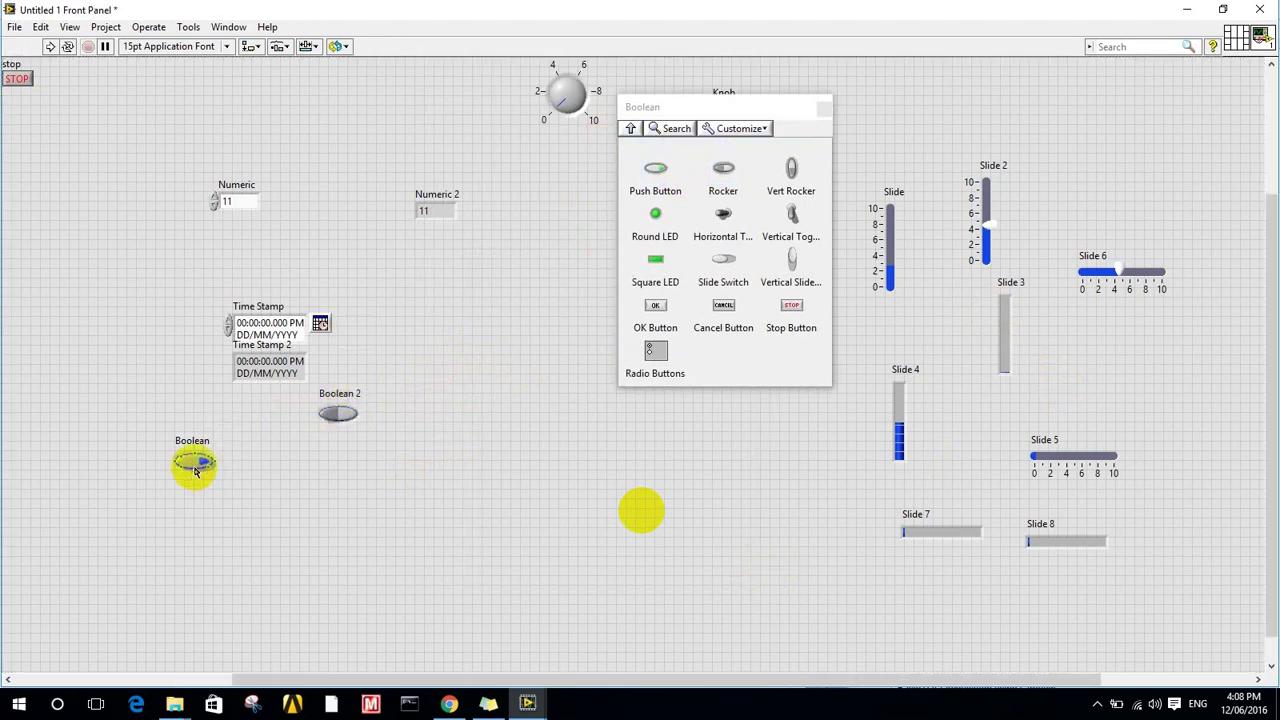
pyautogui.doubleClick(197, 466)
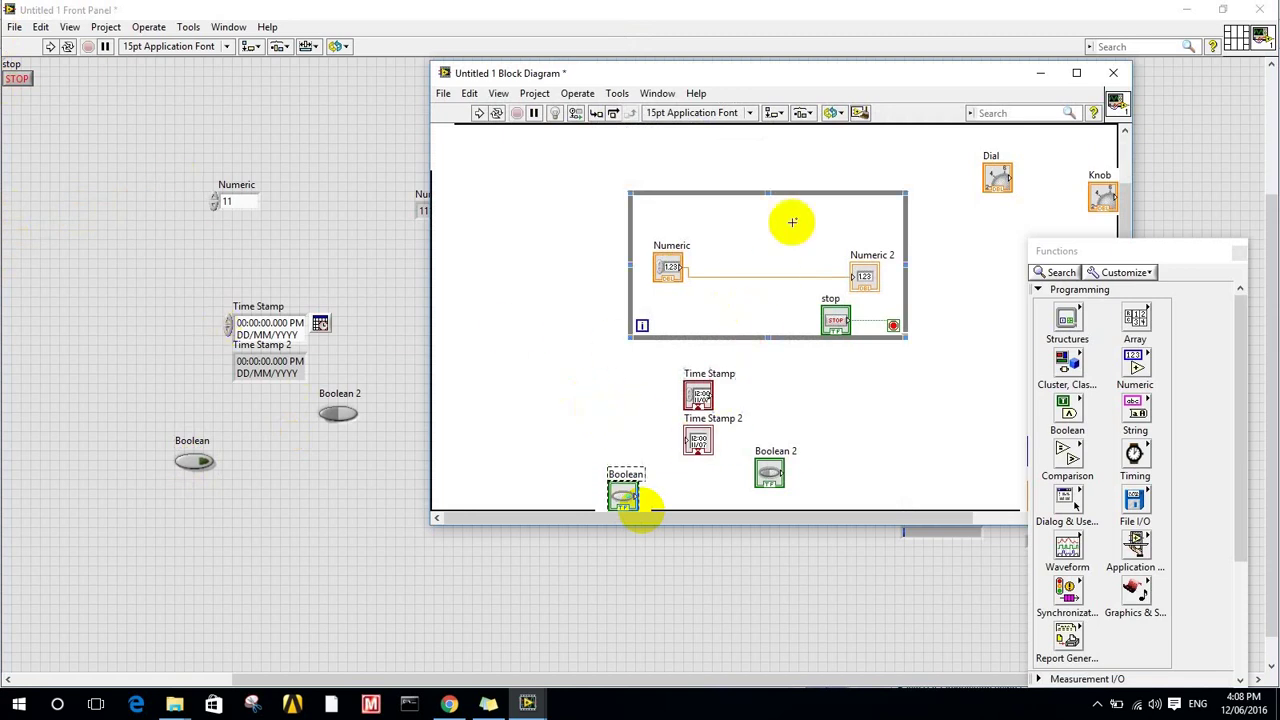
pyautogui.click(372, 499)
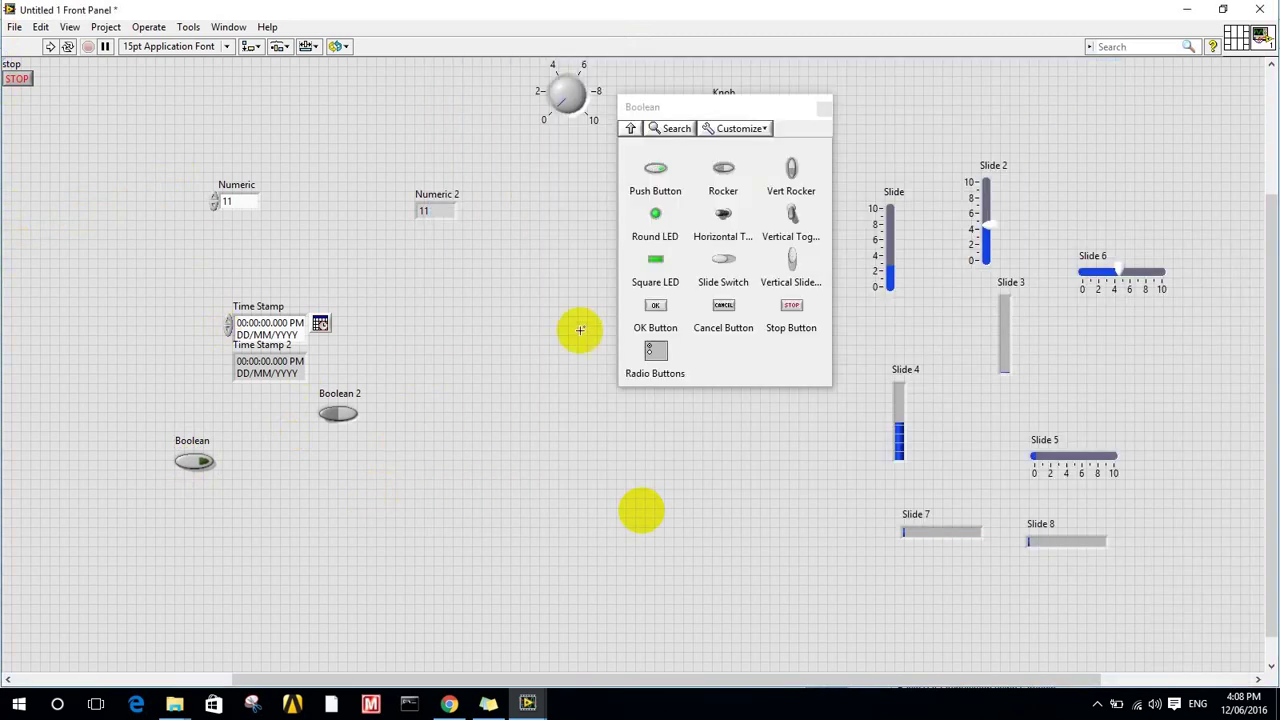
# Add a Square LED (Boolean 3) and a horizontal Slide Switch (Boolean 4)
pyautogui.click(655, 262)
pyautogui.click(471, 338)
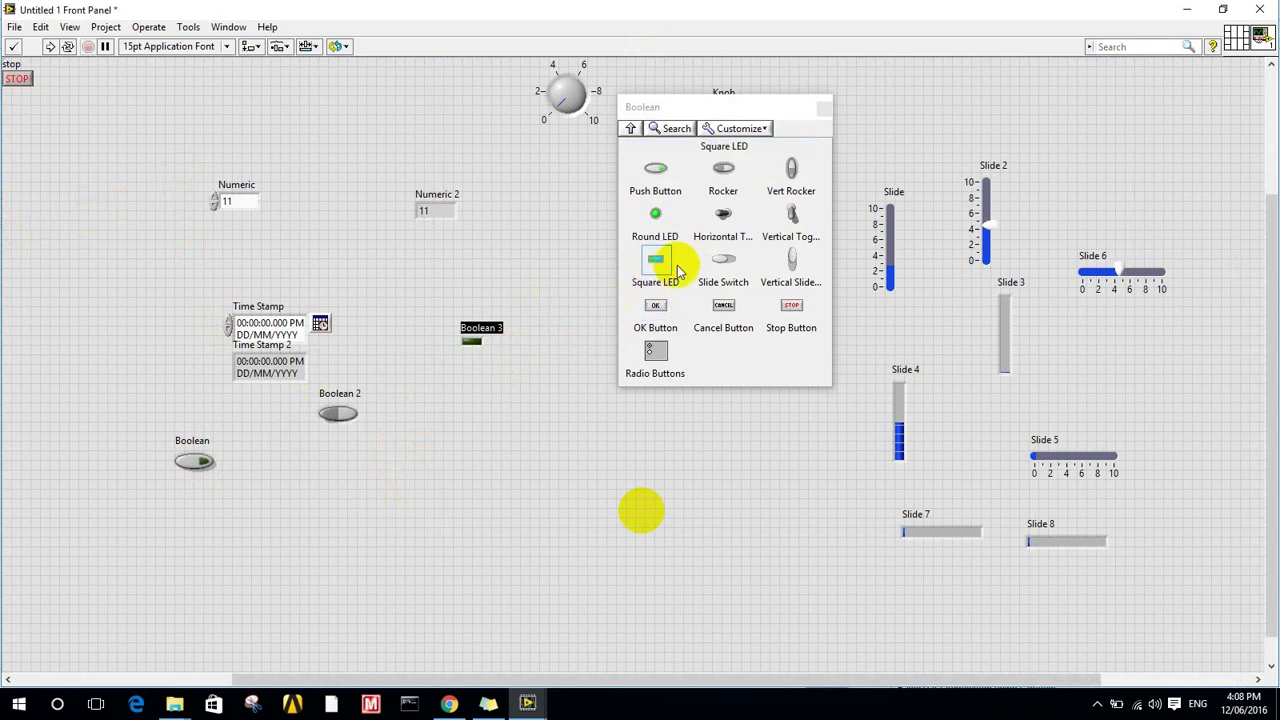
pyautogui.click(723, 262)
pyautogui.click(548, 460)
pyautogui.moveTo(548, 462); pyautogui.dragTo(567, 458)
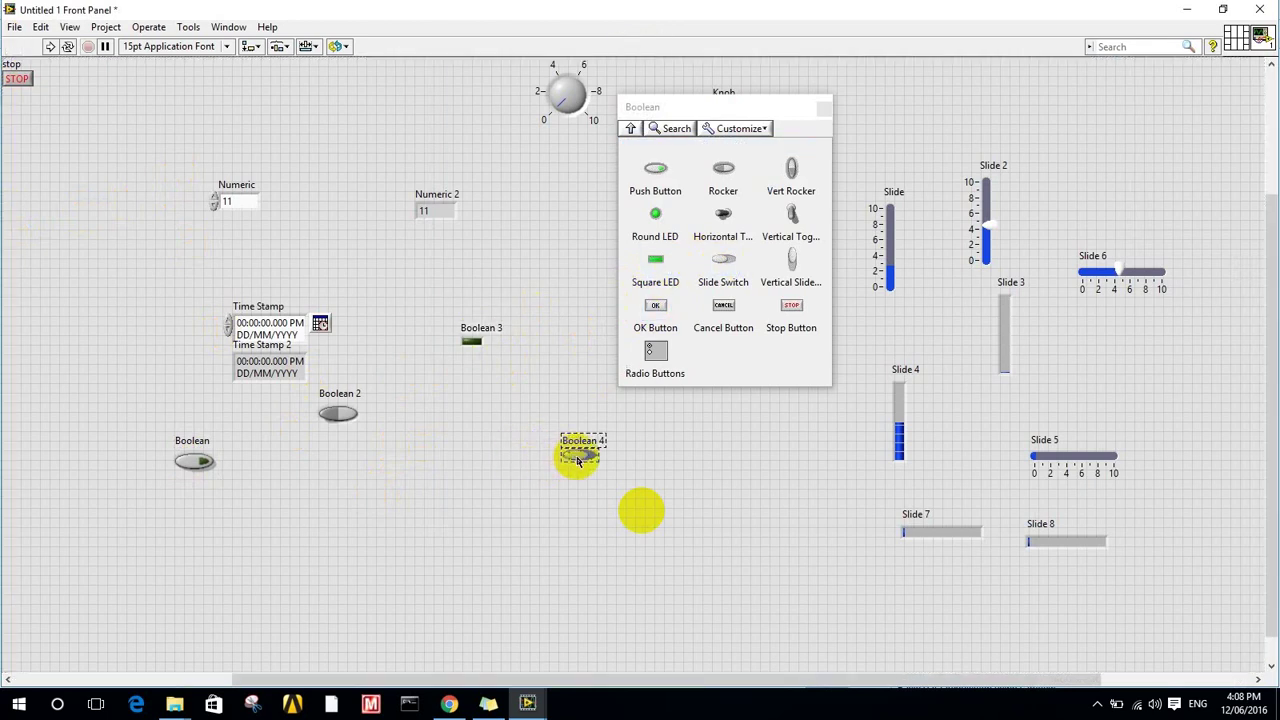
pyautogui.hotkey('ctrl', 'e')
pyautogui.click(320, 466)
# Place a vertical slide switch, OK, Cancel and Stop buttons, and Radio Buttons
pyautogui.click(786, 262)
pyautogui.click(449, 486)
pyautogui.click(655, 310)
pyautogui.click(312, 527)
pyautogui.click(723, 306)
pyautogui.click(658, 505)
pyautogui.click(791, 306)
pyautogui.click(620, 495)
pyautogui.click(654, 352)
pyautogui.click(549, 517)
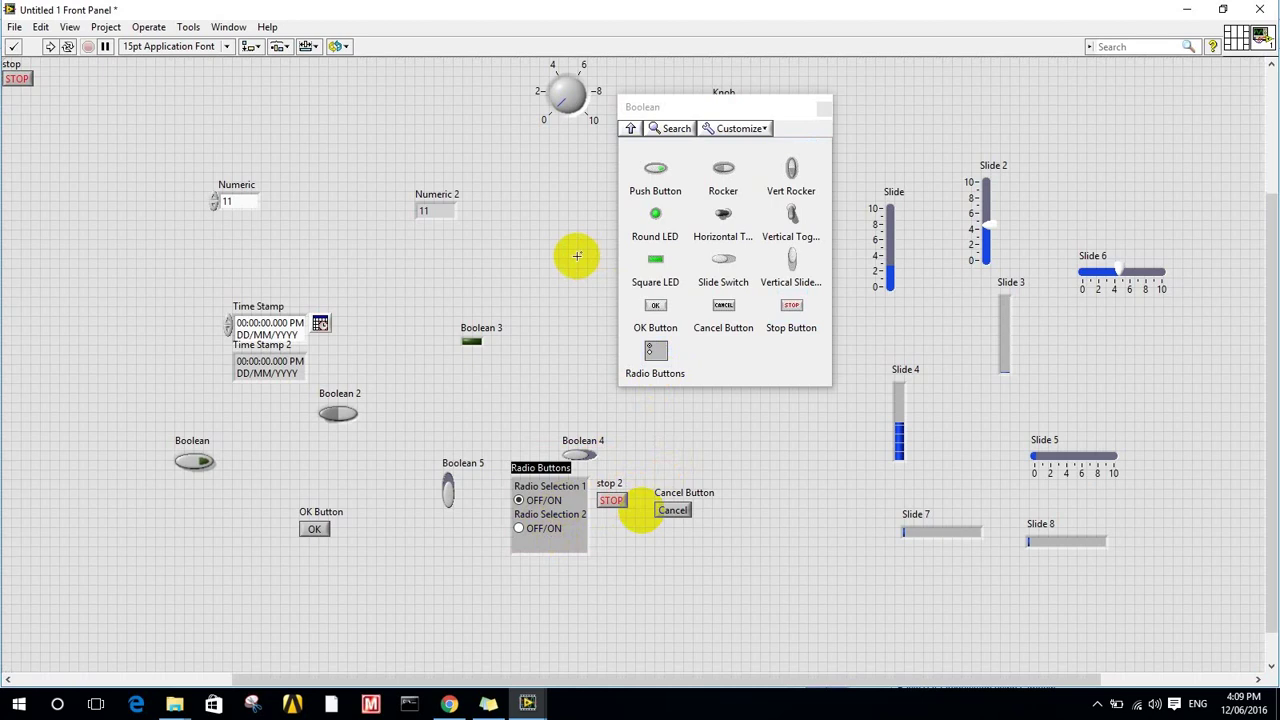
# Place an empty Array container from Array, Matrix & Cluster on the panel
pyautogui.click(823, 108)
pyautogui.rightClick(586, 220)
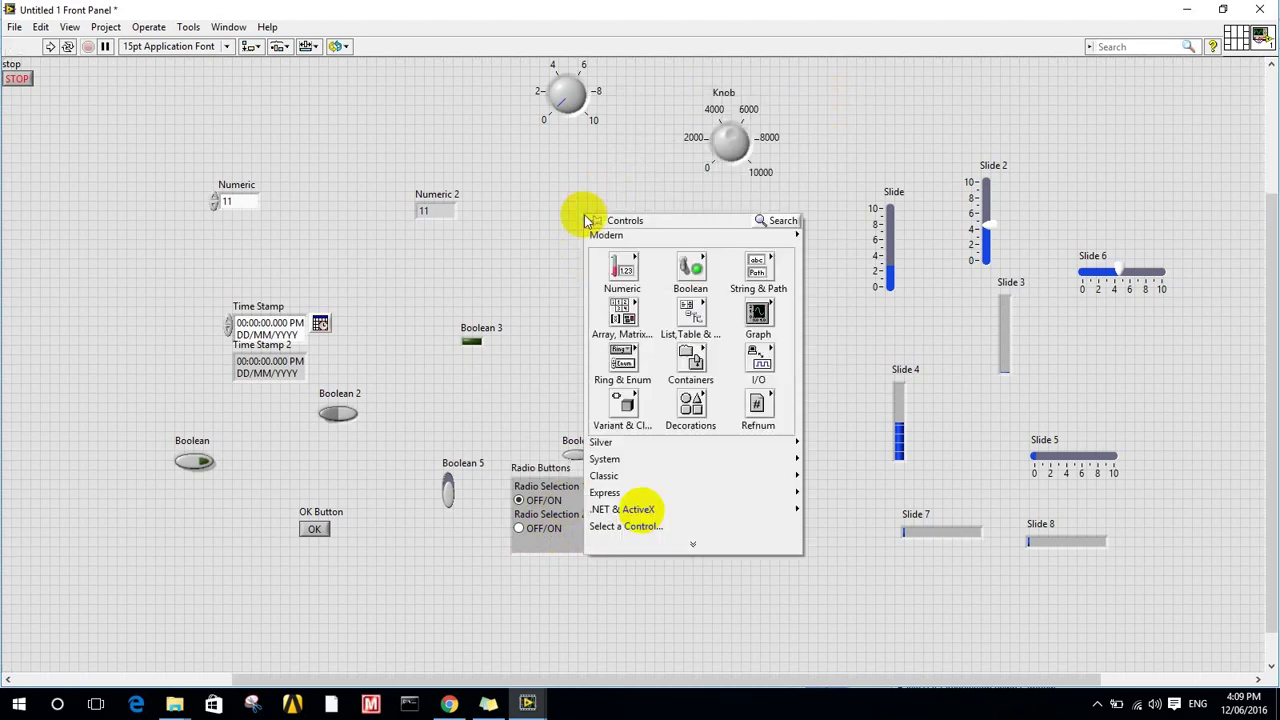
pyautogui.moveTo(762, 275)
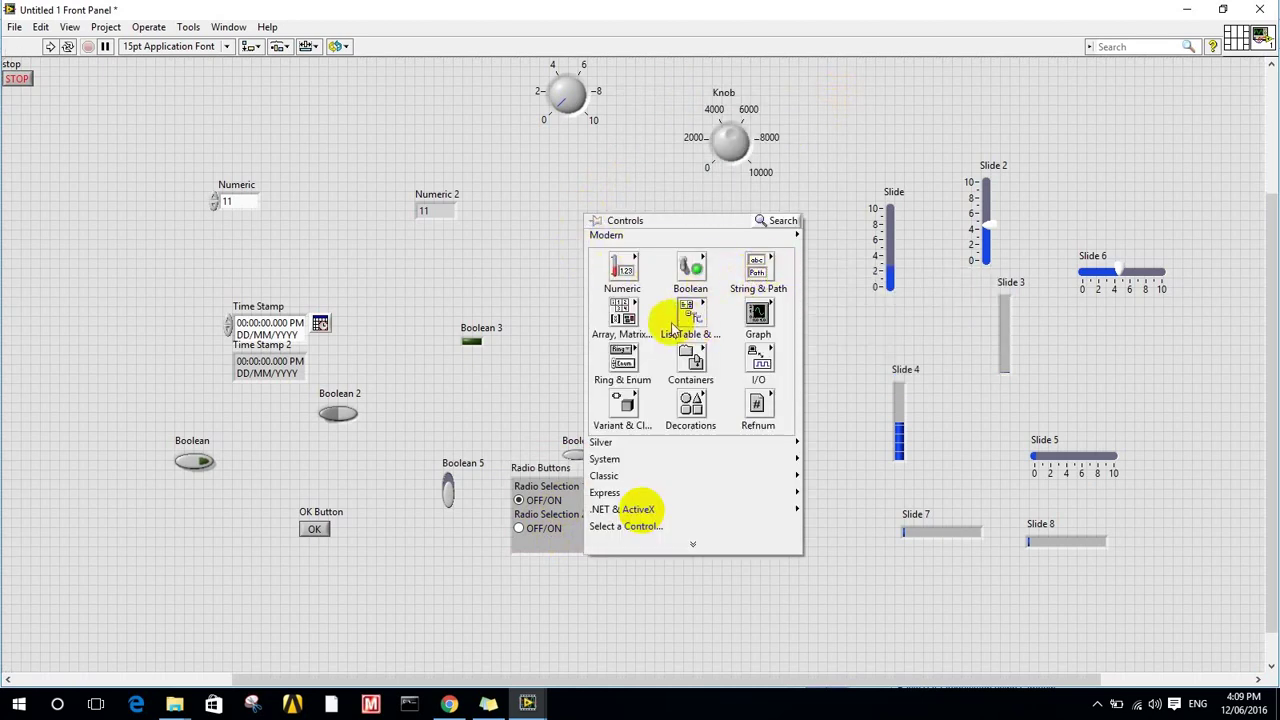
pyautogui.moveTo(634, 322)
pyautogui.click(691, 362)
pyautogui.click(593, 248)
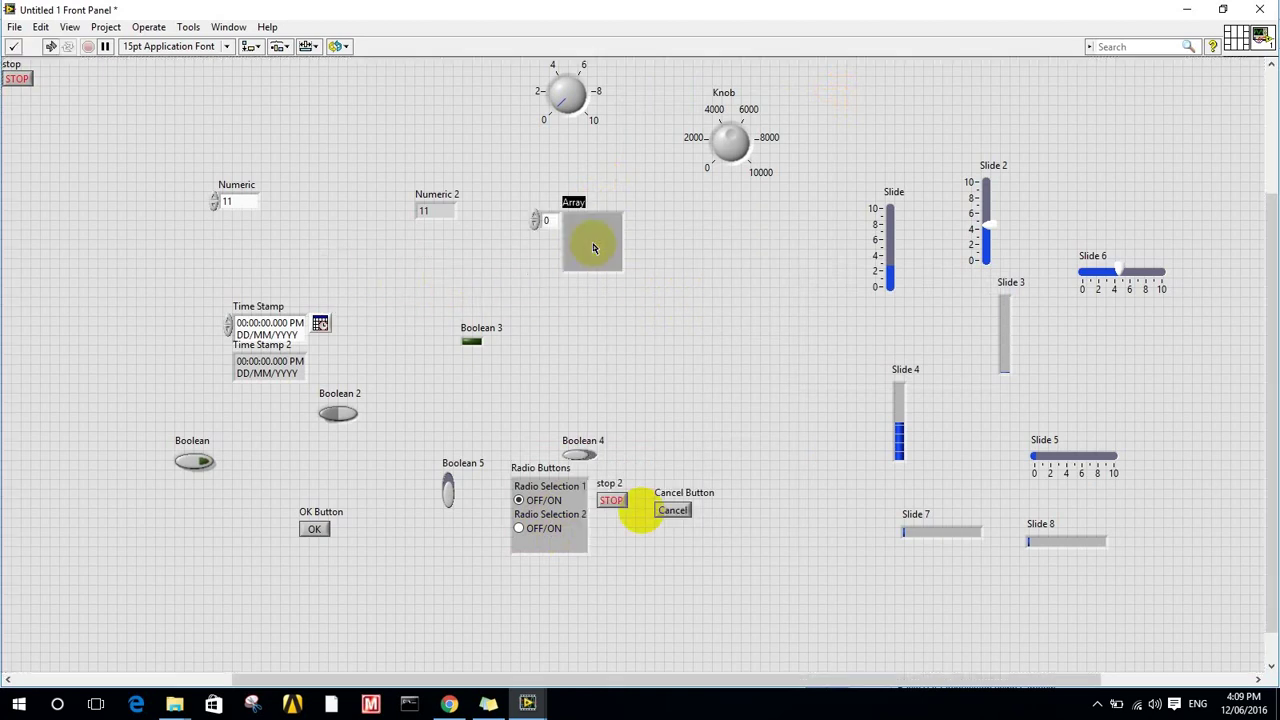
# Add a Waveform Chart from the Graph controls
pyautogui.rightClick(602, 295)
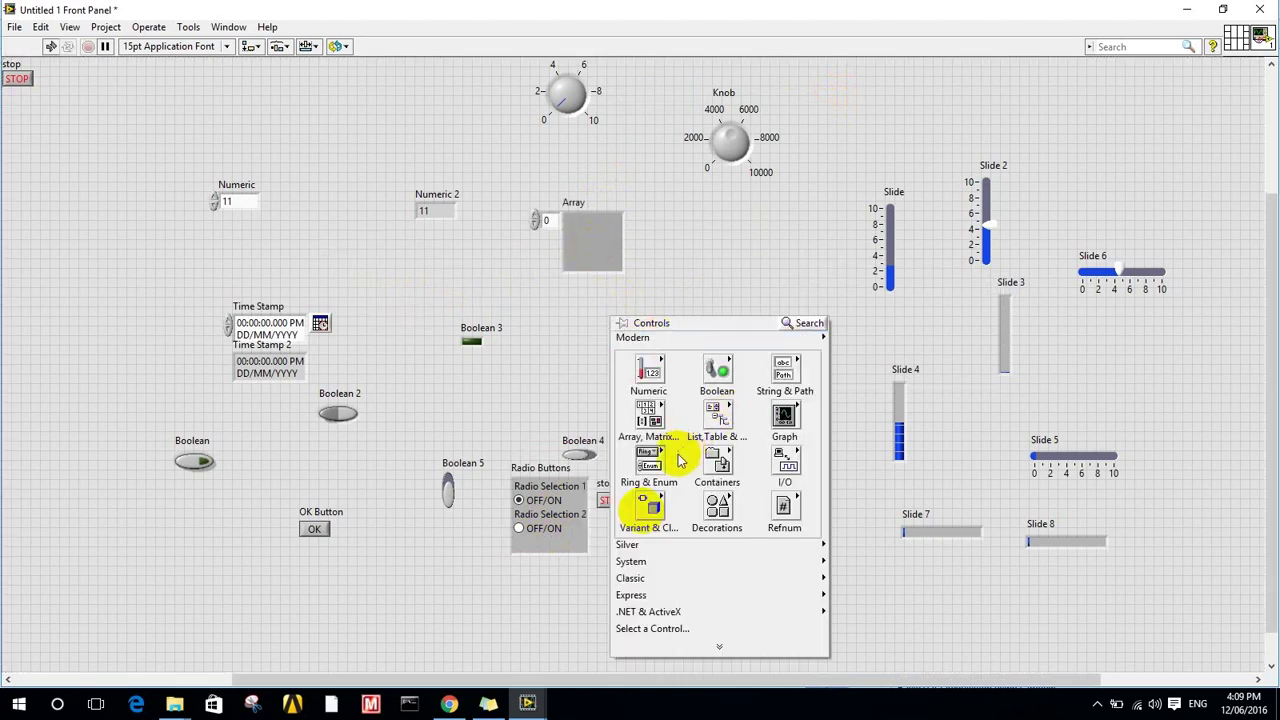
pyautogui.moveTo(660, 459)
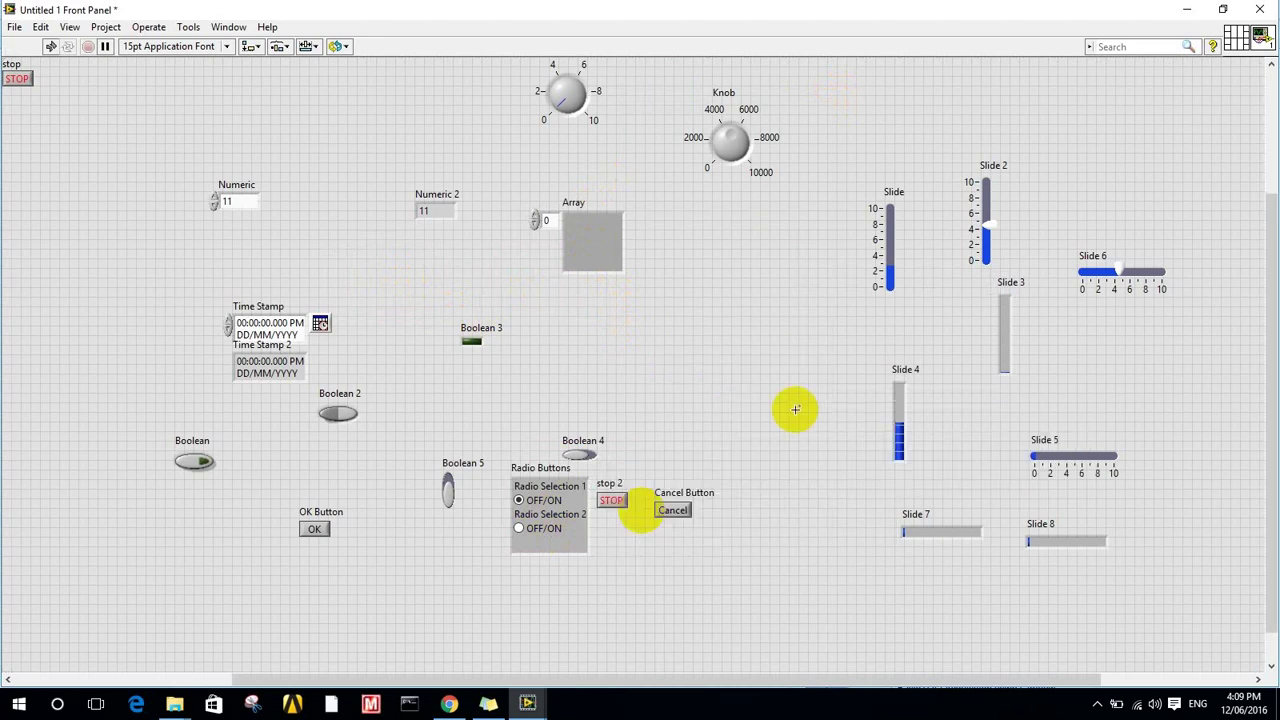
pyautogui.rightClick(706, 355)
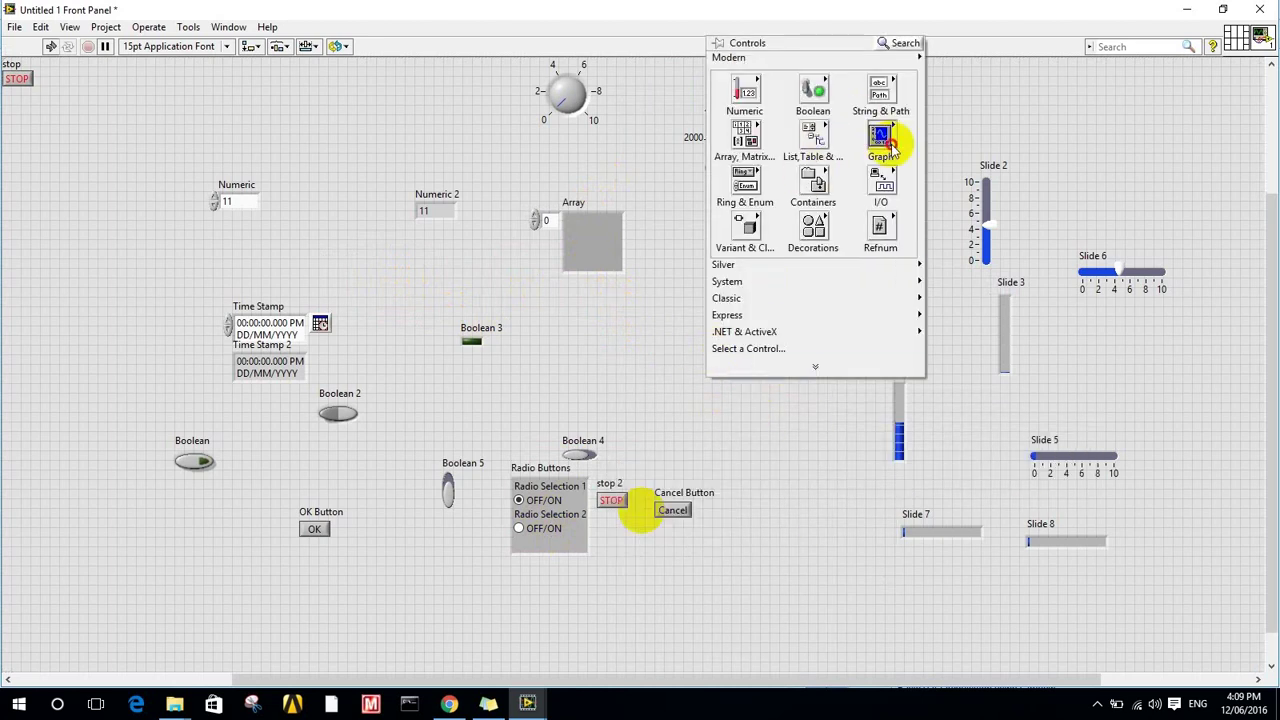
pyautogui.moveTo(884, 138)
pyautogui.click(946, 177)
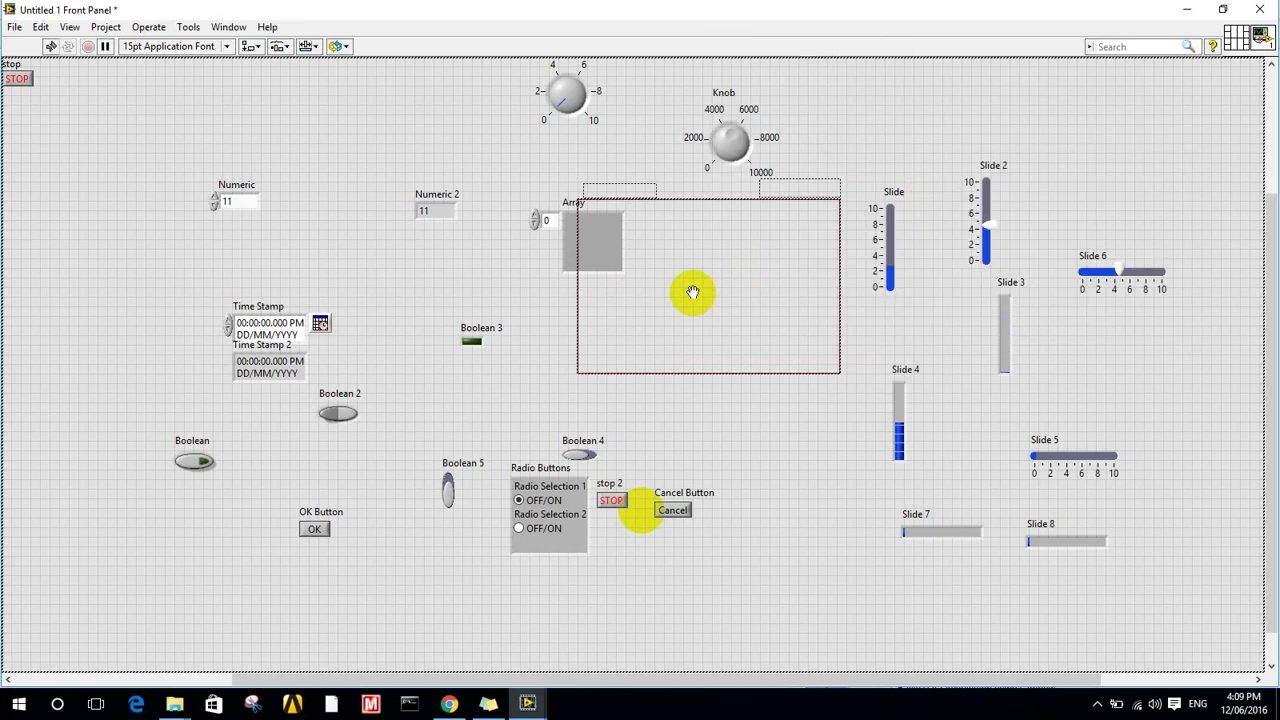
pyautogui.click(708, 348)
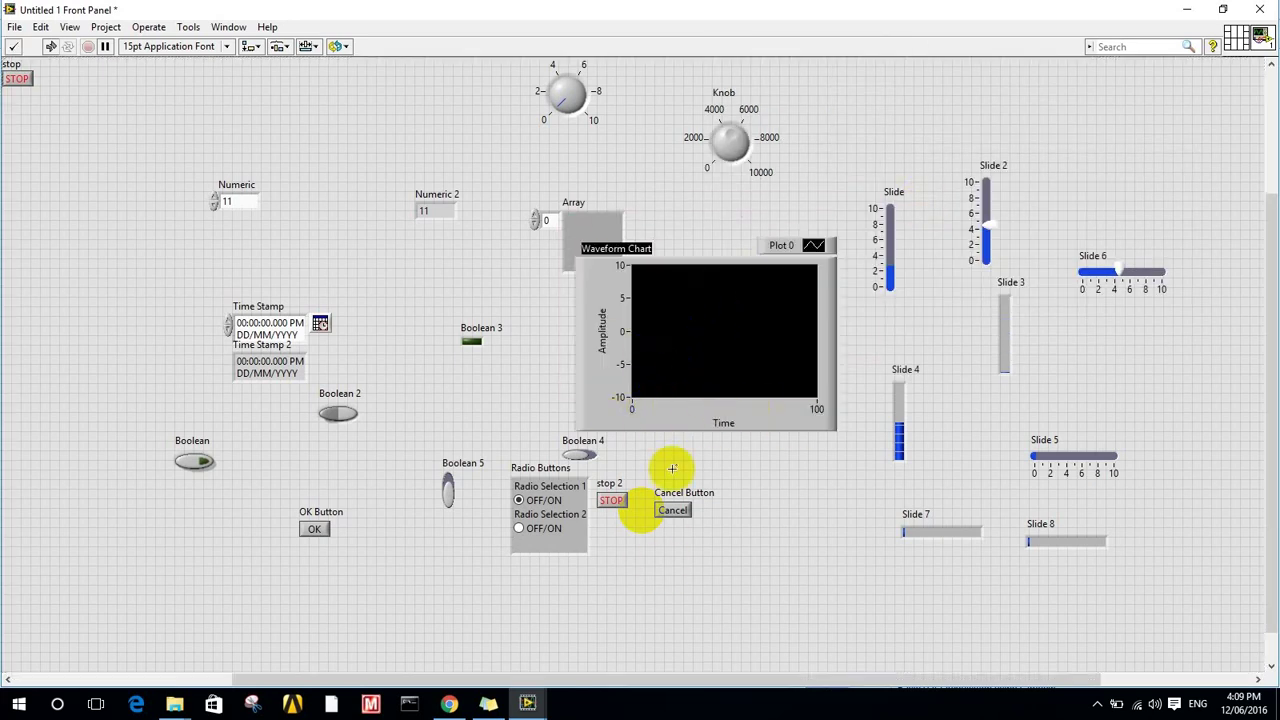
# Place a Mixed Signal Graph at the panel's upper left
pyautogui.rightClick(651, 586)
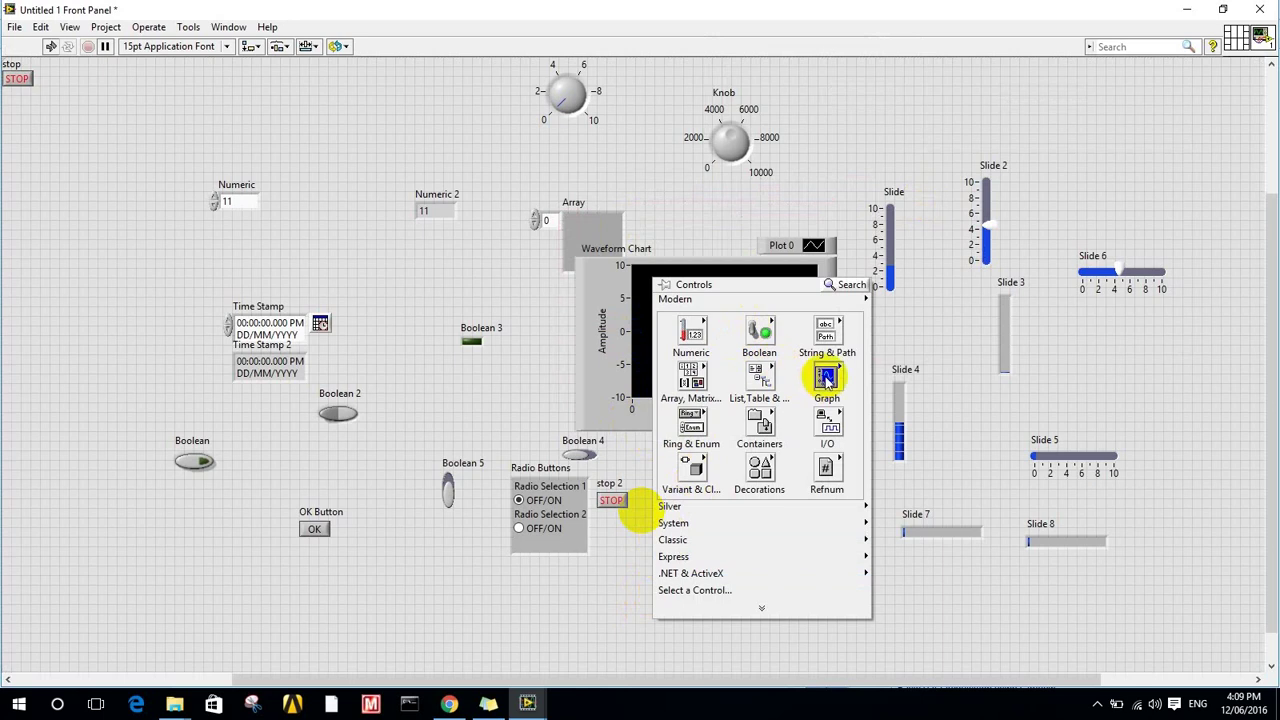
pyautogui.moveTo(826, 378)
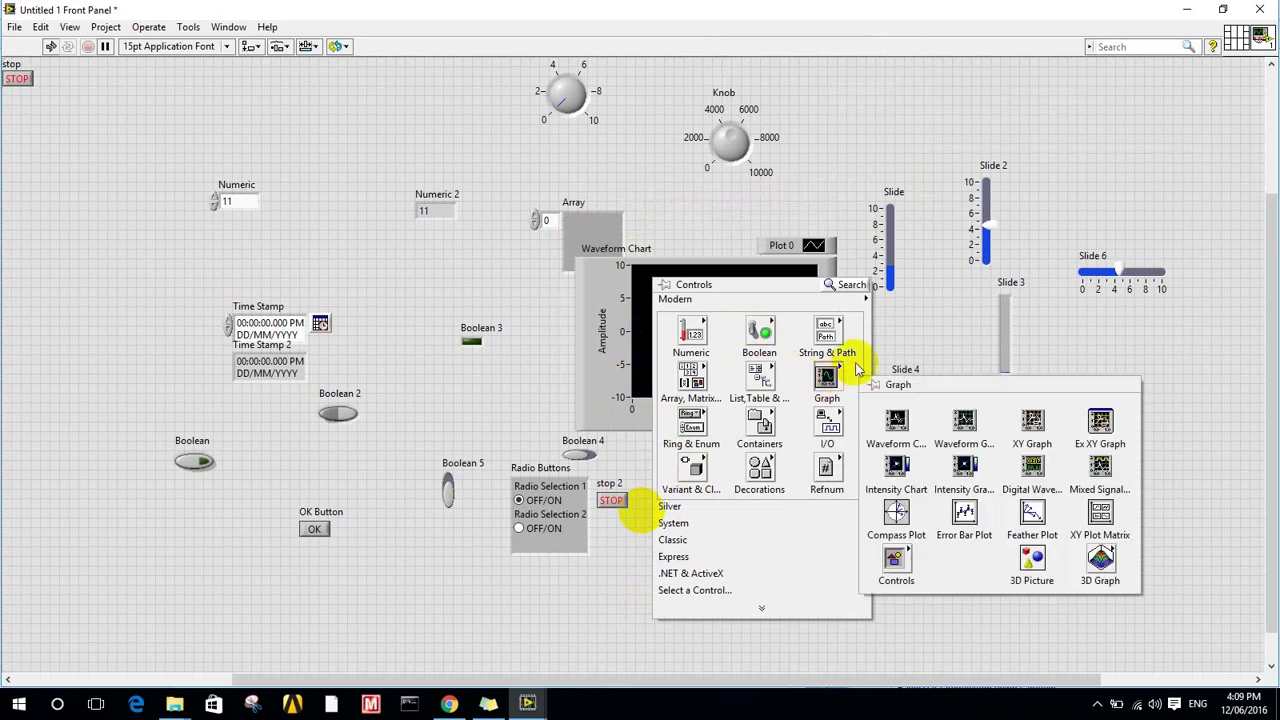
pyautogui.click(1100, 465)
pyautogui.click(320, 185)
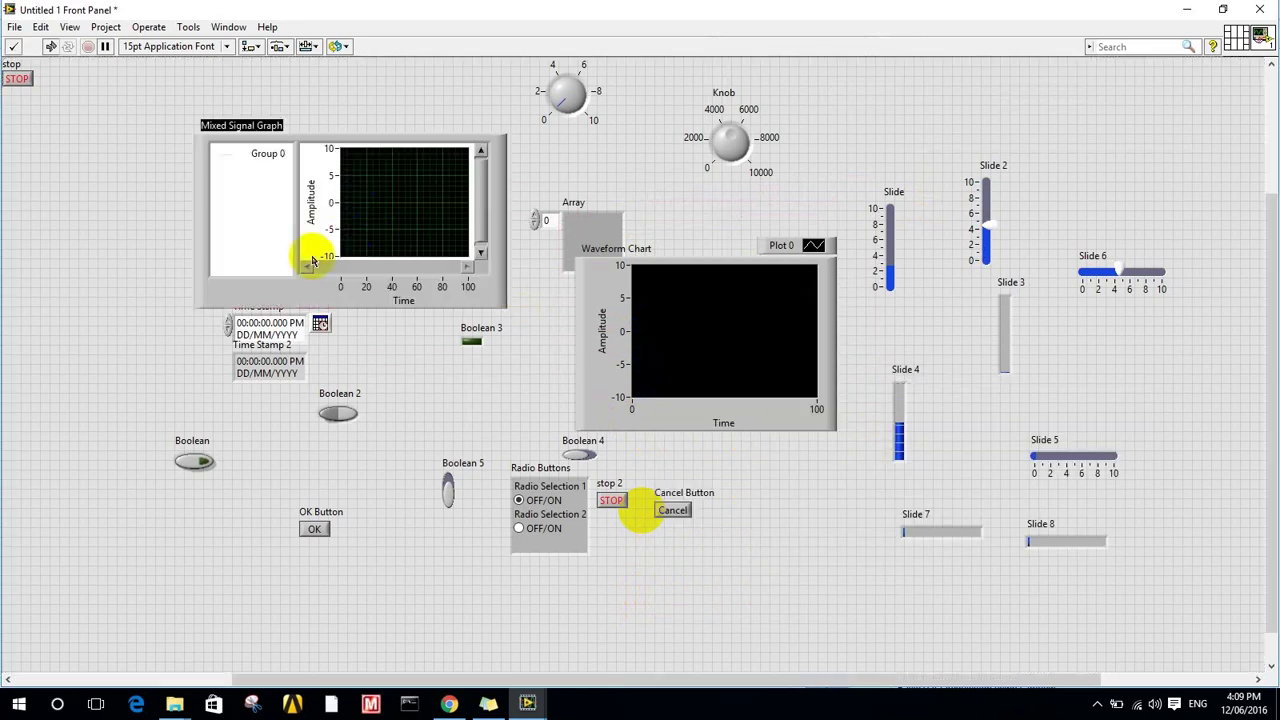
# Drop a Raised Box decoration and drag its corners to enlarge it below the waveform chart
pyautogui.rightClick(496, 601)
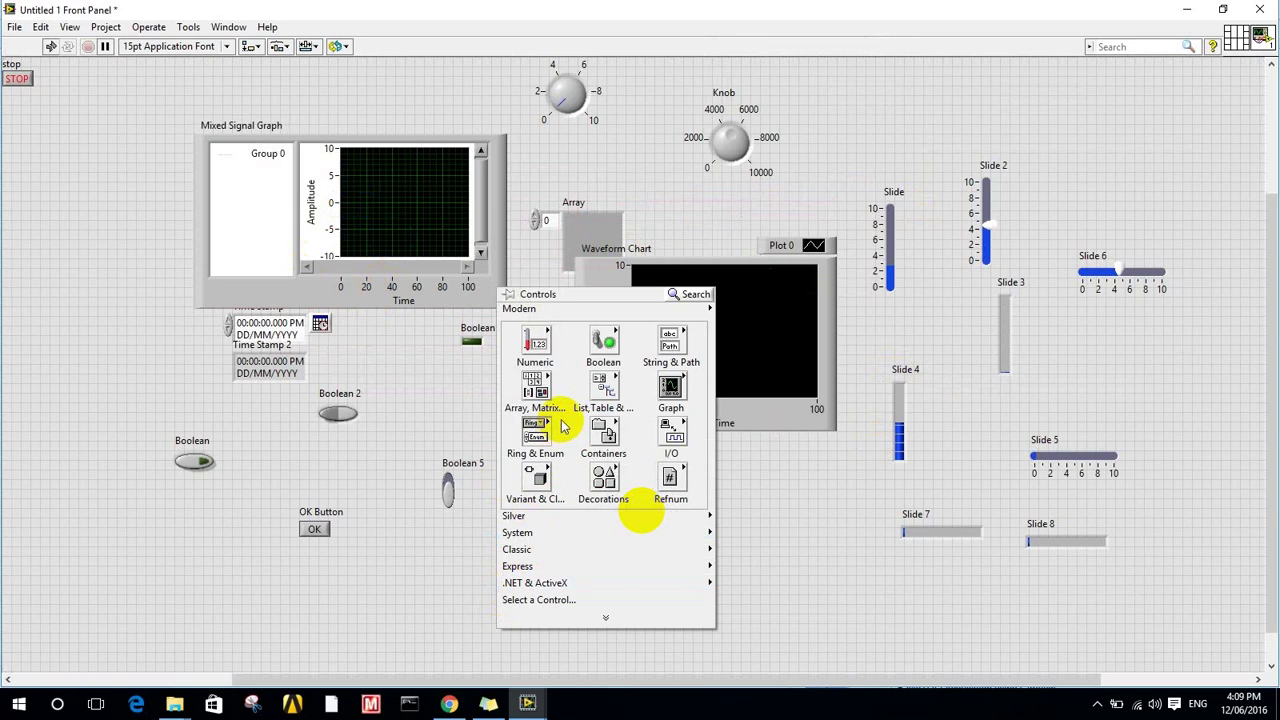
pyautogui.moveTo(543, 437)
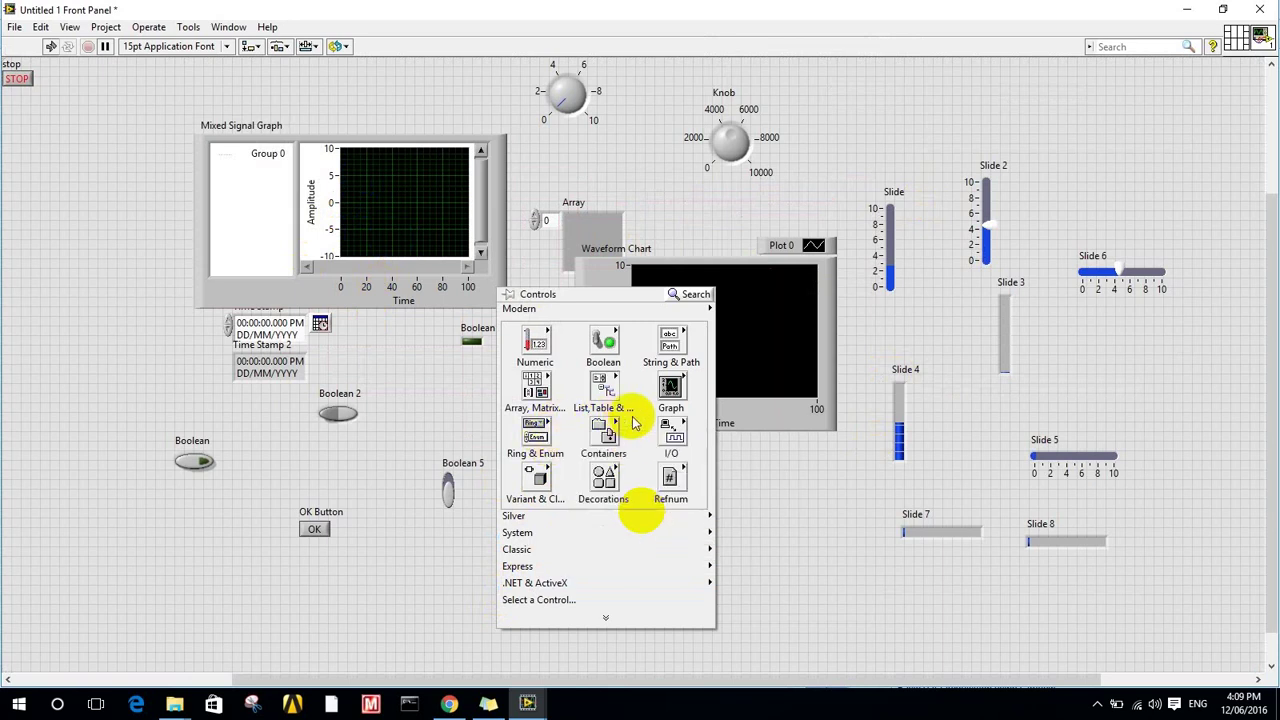
pyautogui.moveTo(608, 484)
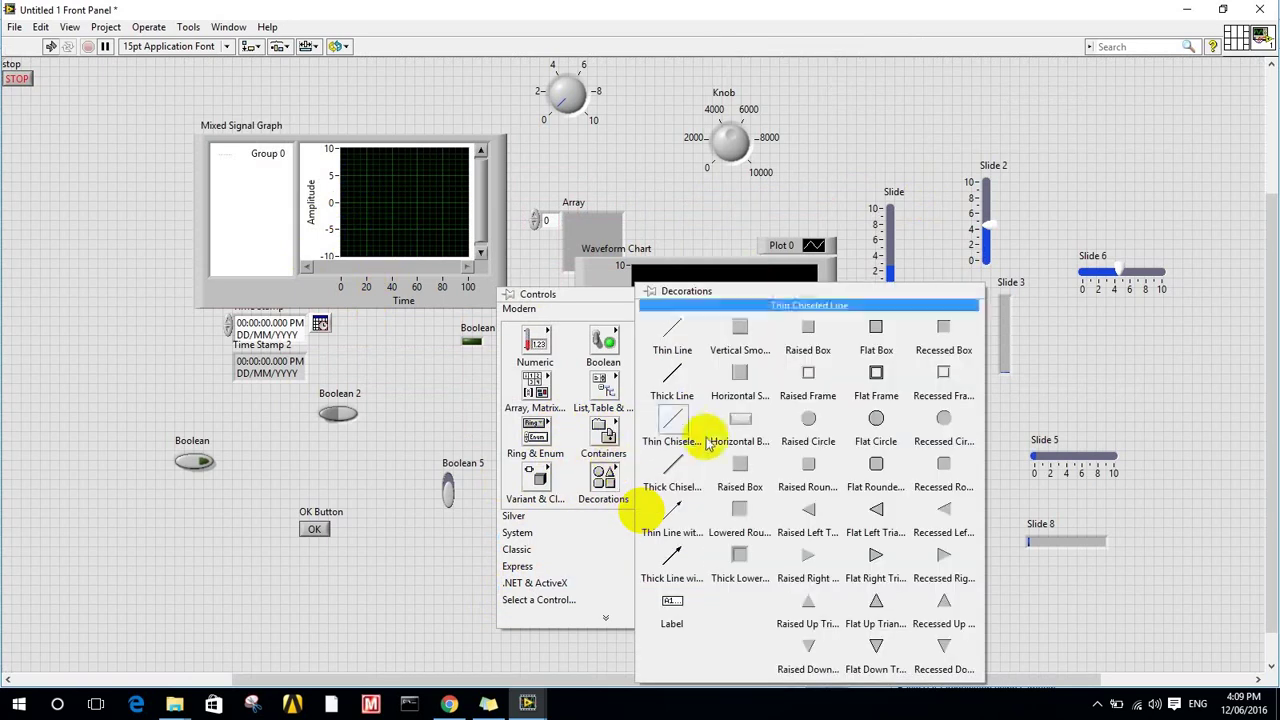
pyautogui.click(740, 423)
pyautogui.click(834, 523)
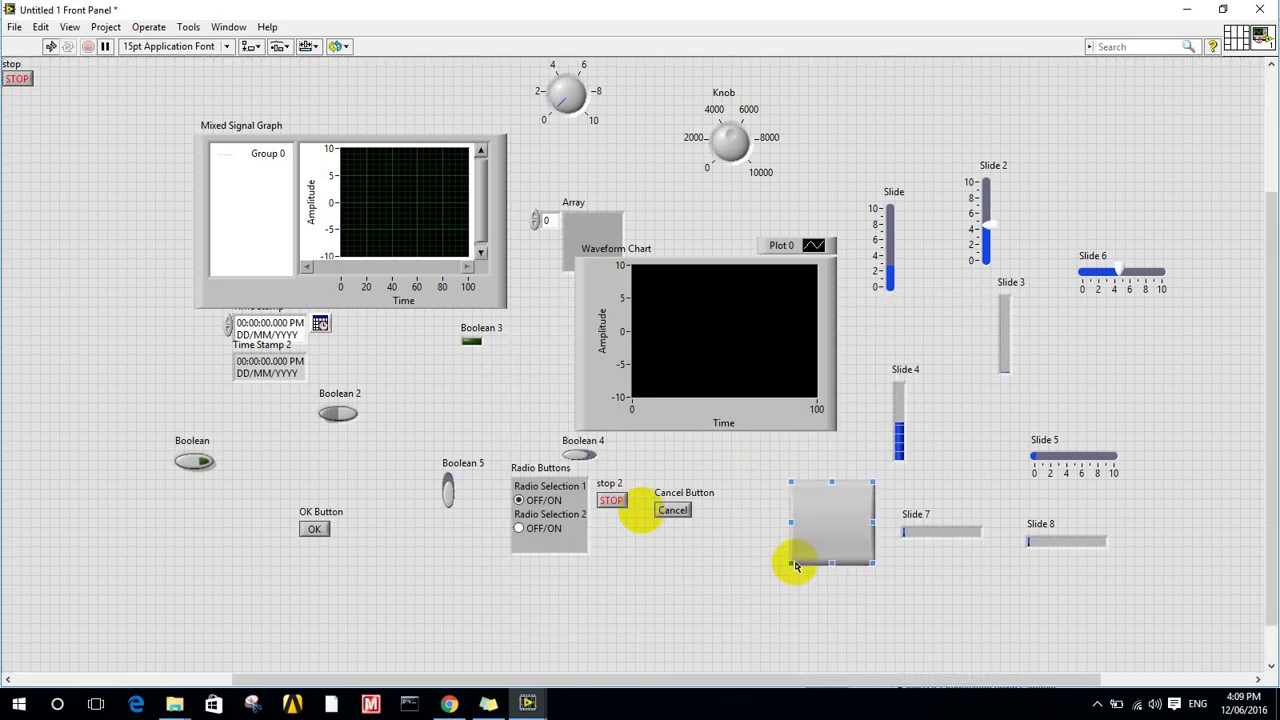
pyautogui.moveTo(792, 563); pyautogui.dragTo(630, 640)
pyautogui.moveTo(934, 451); pyautogui.dragTo(971, 423)
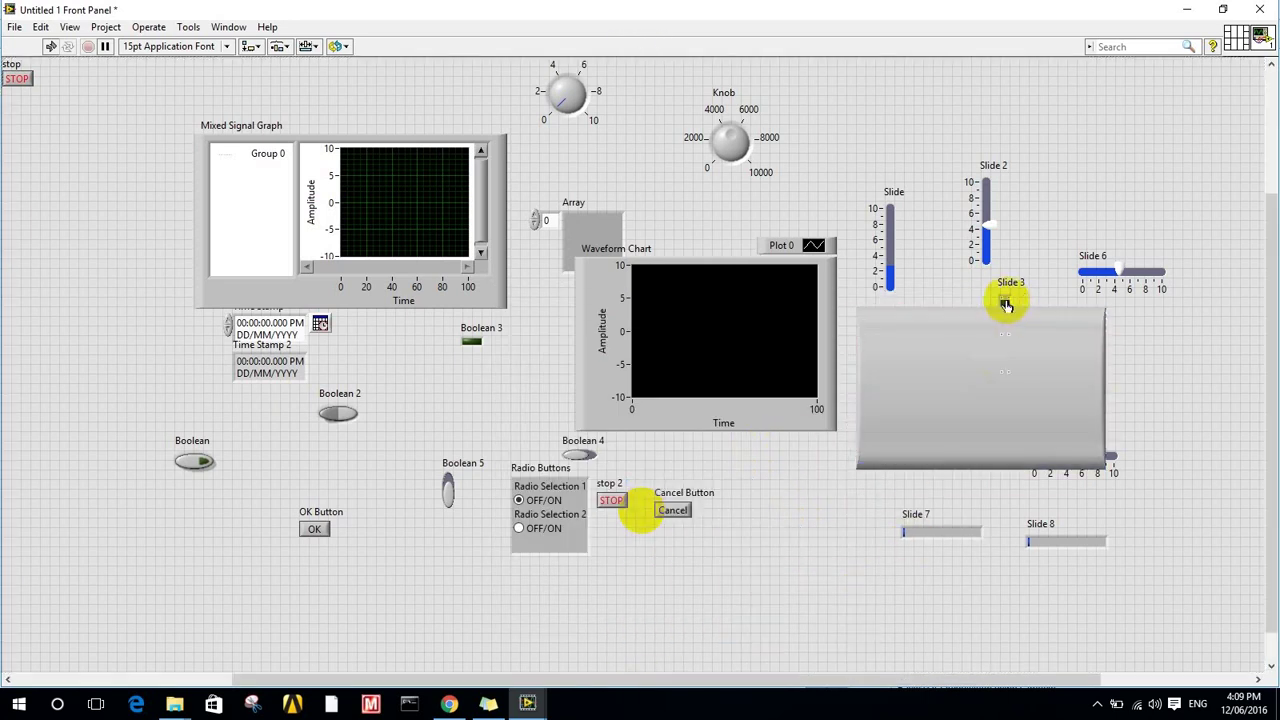
# Fit Slide 3 to the pane and split the front panel into two panes
pyautogui.rightClick(1006, 301)
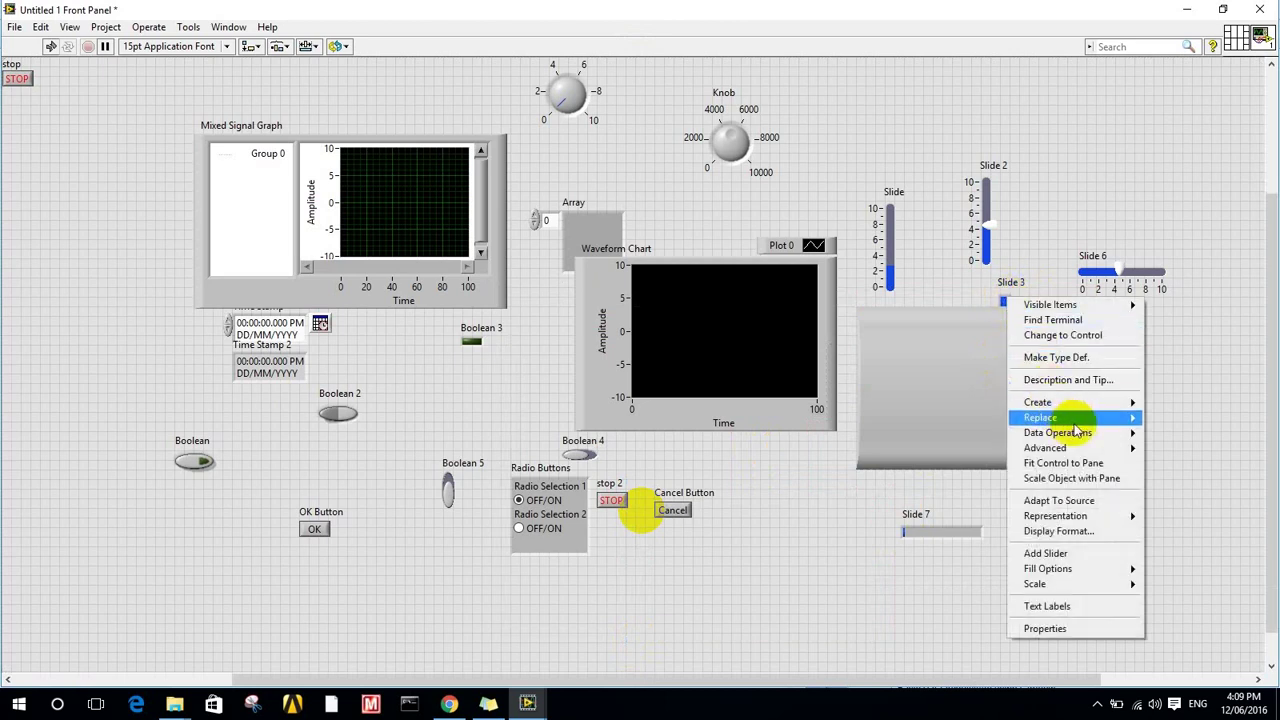
pyautogui.moveTo(1068, 419)
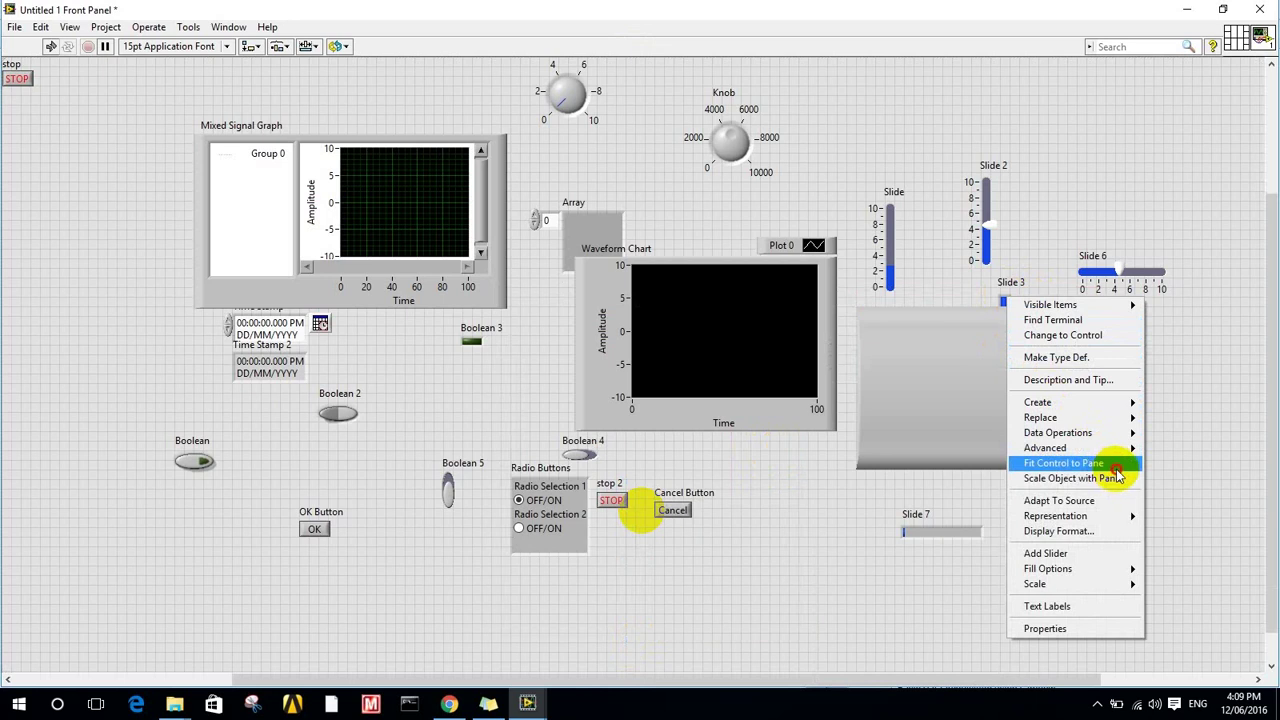
pyautogui.click(1115, 466)
pyautogui.click(946, 367)
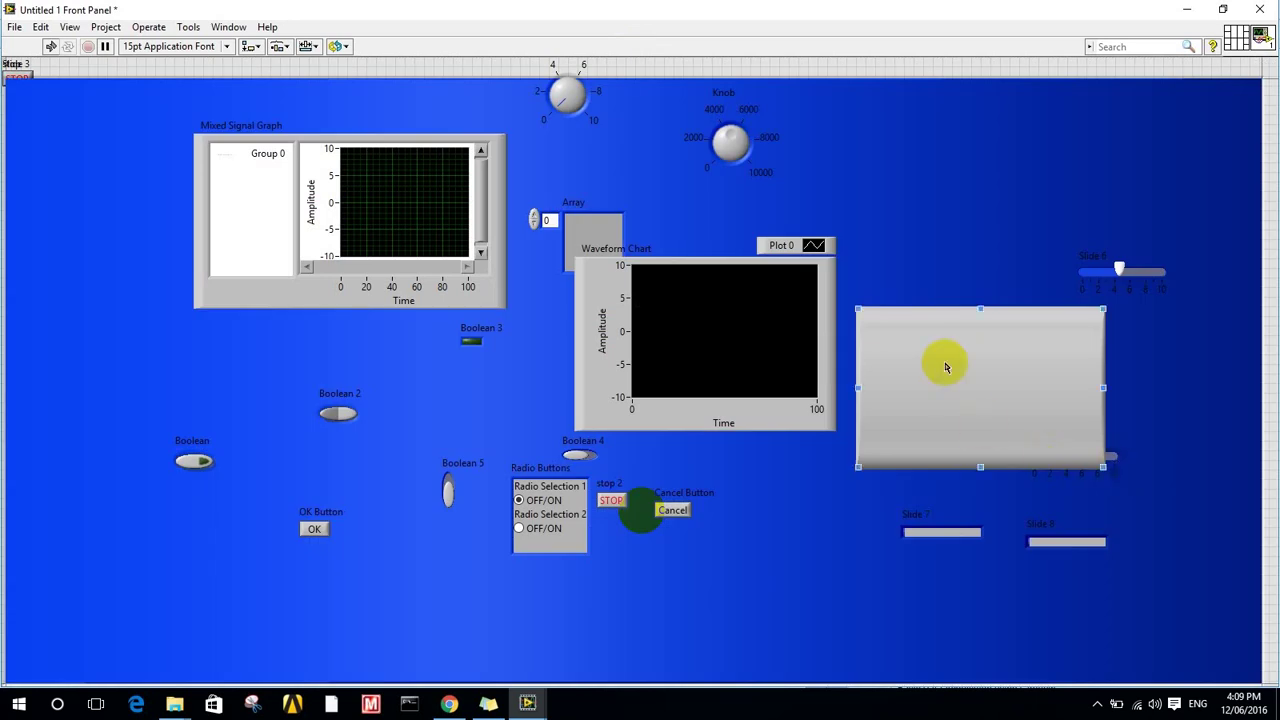
pyautogui.click(975, 268)
pyautogui.moveTo(967, 274); pyautogui.dragTo(969, 162)
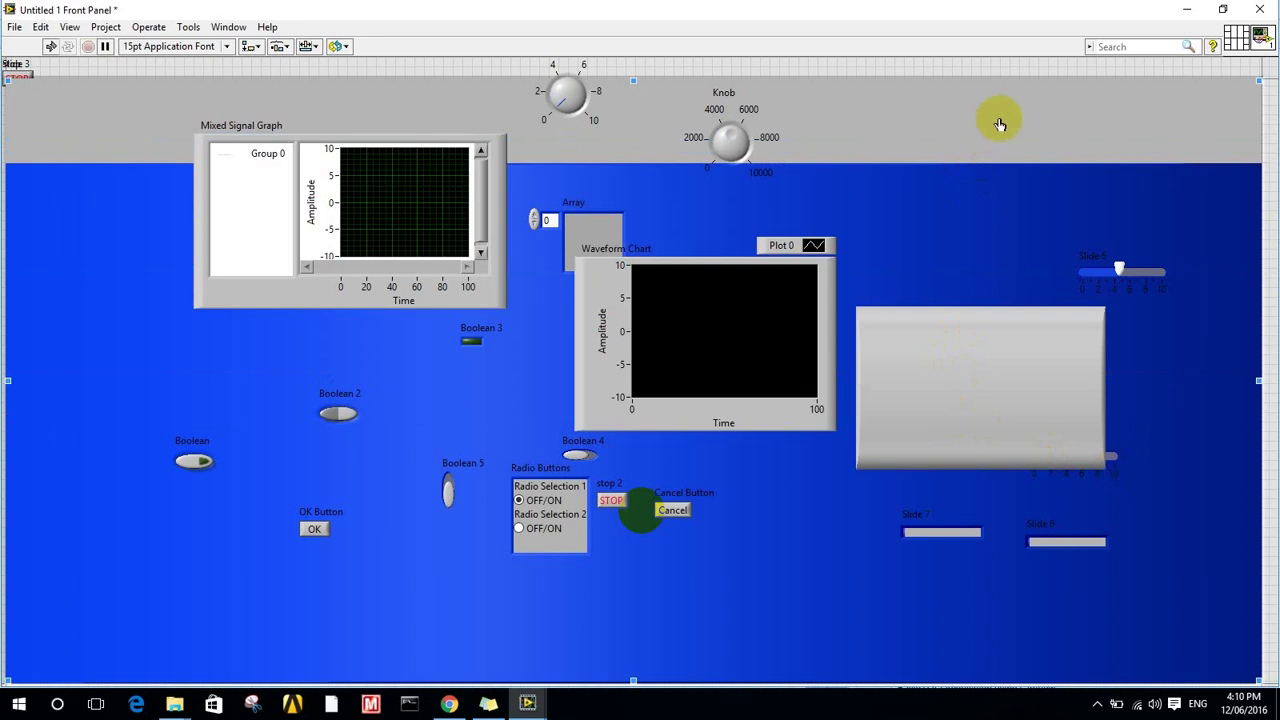
# Disable Scale Object with Pane, then resize the pane and stretch Slide 3 tall
pyautogui.rightClick(1000, 177)
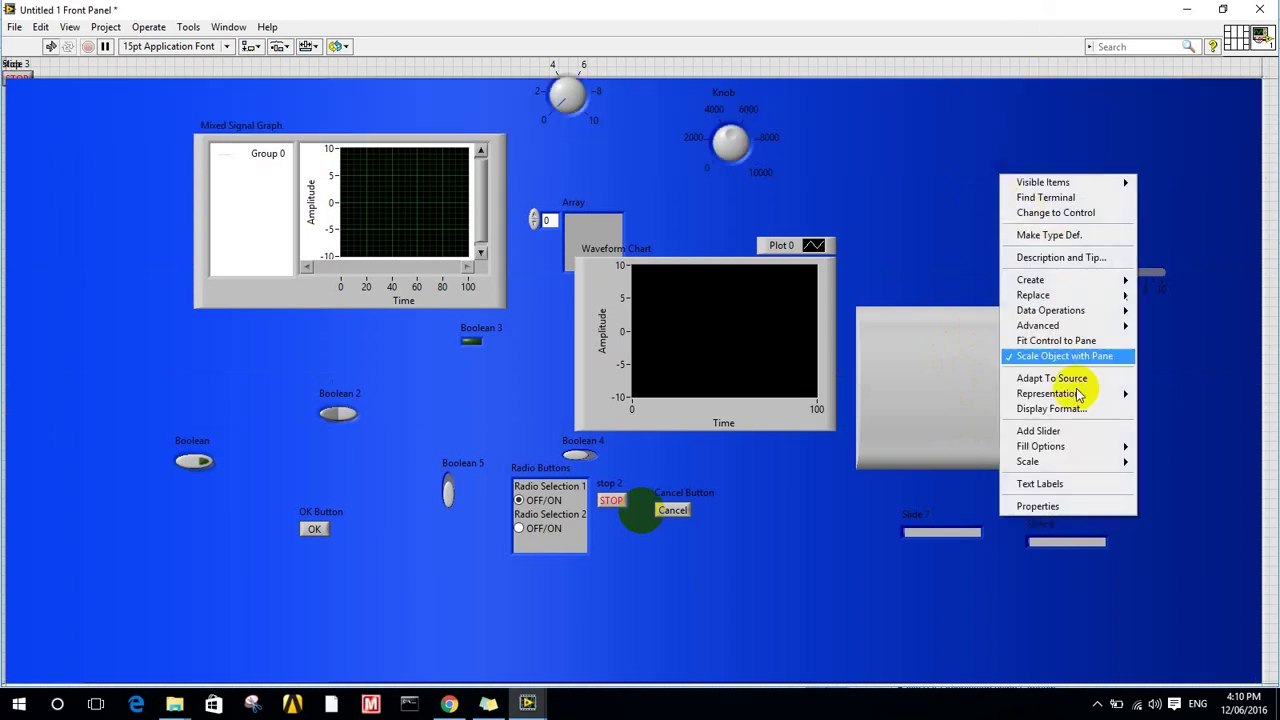
pyautogui.click(1062, 354)
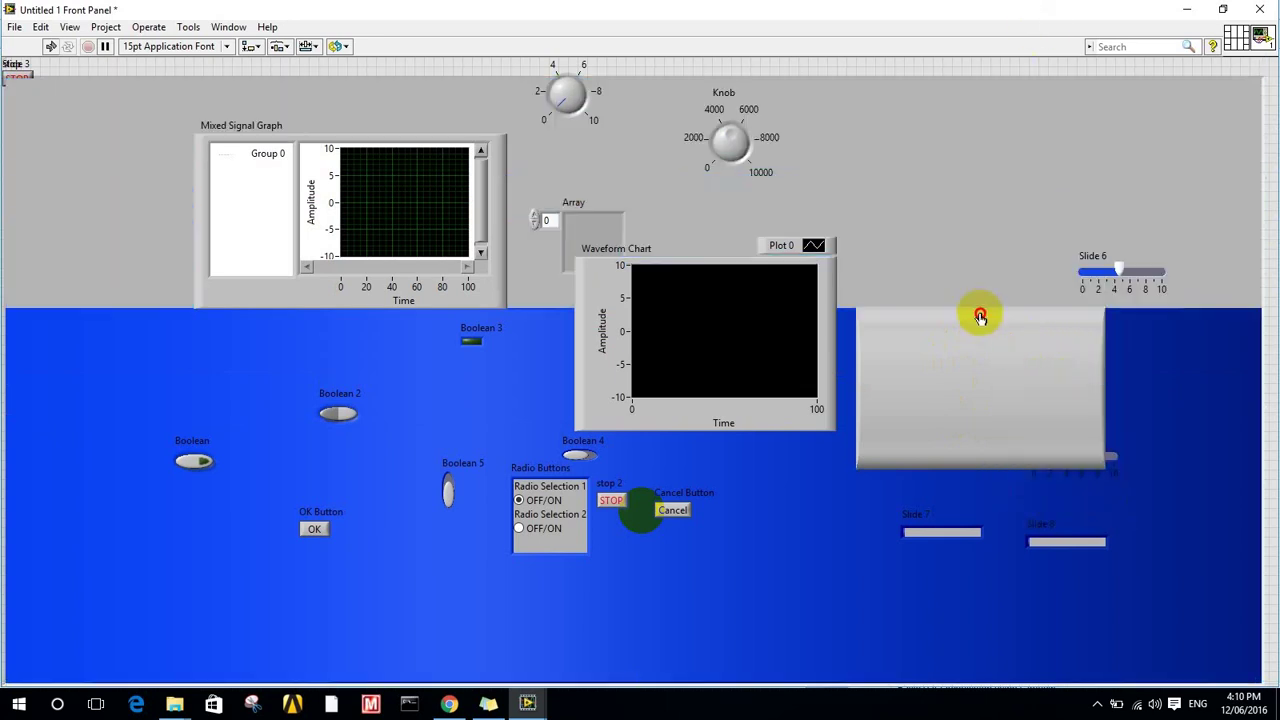
pyautogui.moveTo(1223, 109); pyautogui.dragTo(997, 239)
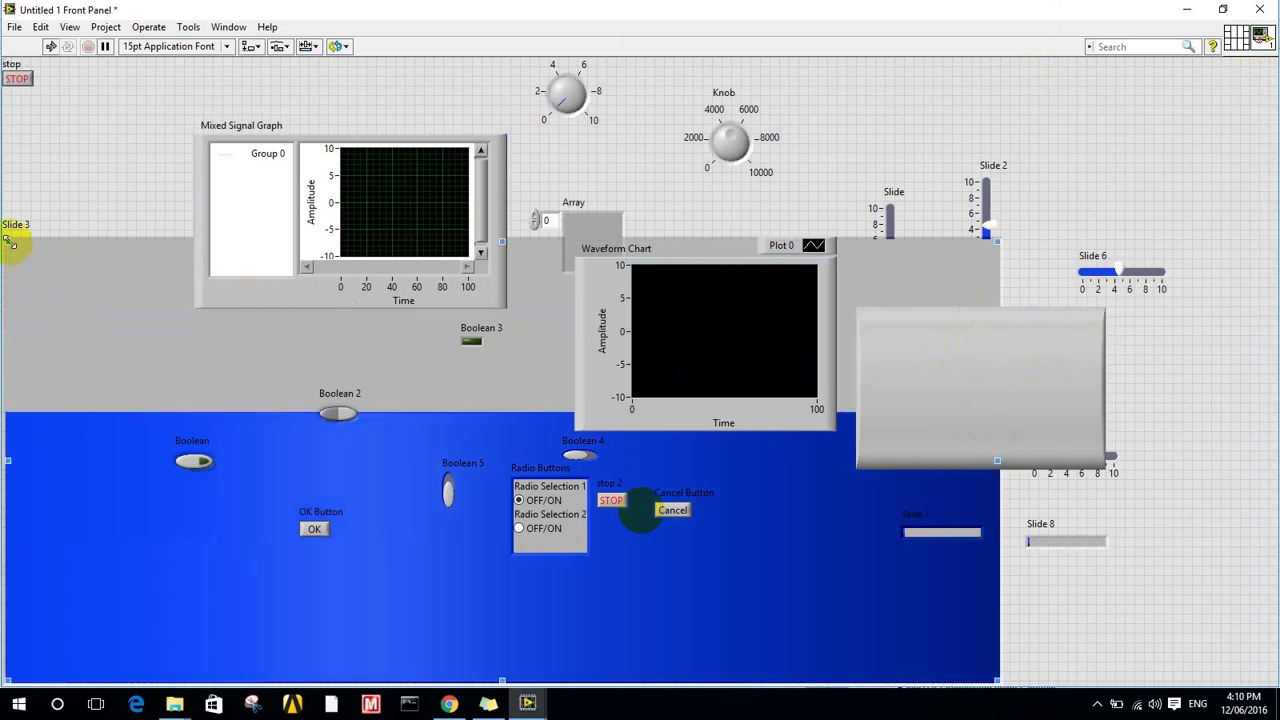
pyautogui.moveTo(830, 238); pyautogui.dragTo(963, 177)
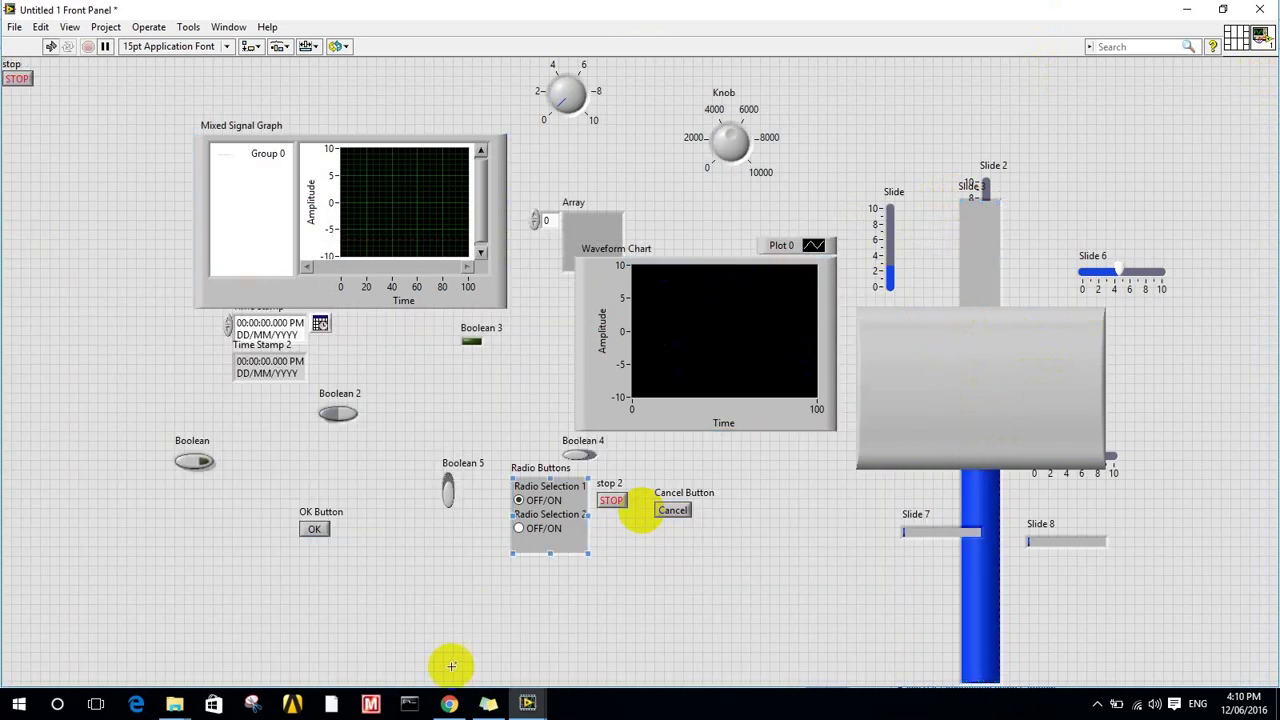
# Switch to the Block Diagram window and browse the Functions palette without placing anything
pyautogui.moveTo(527, 703)
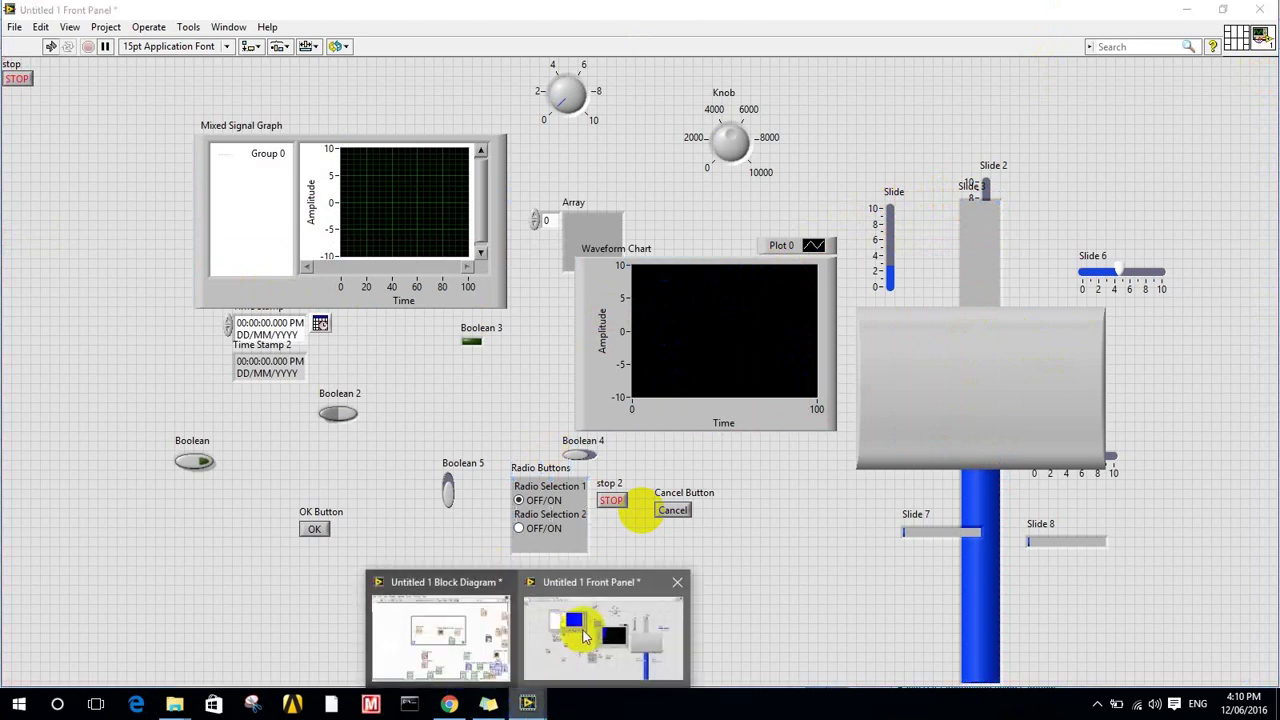
pyautogui.click(457, 629)
pyautogui.rightClick(514, 351)
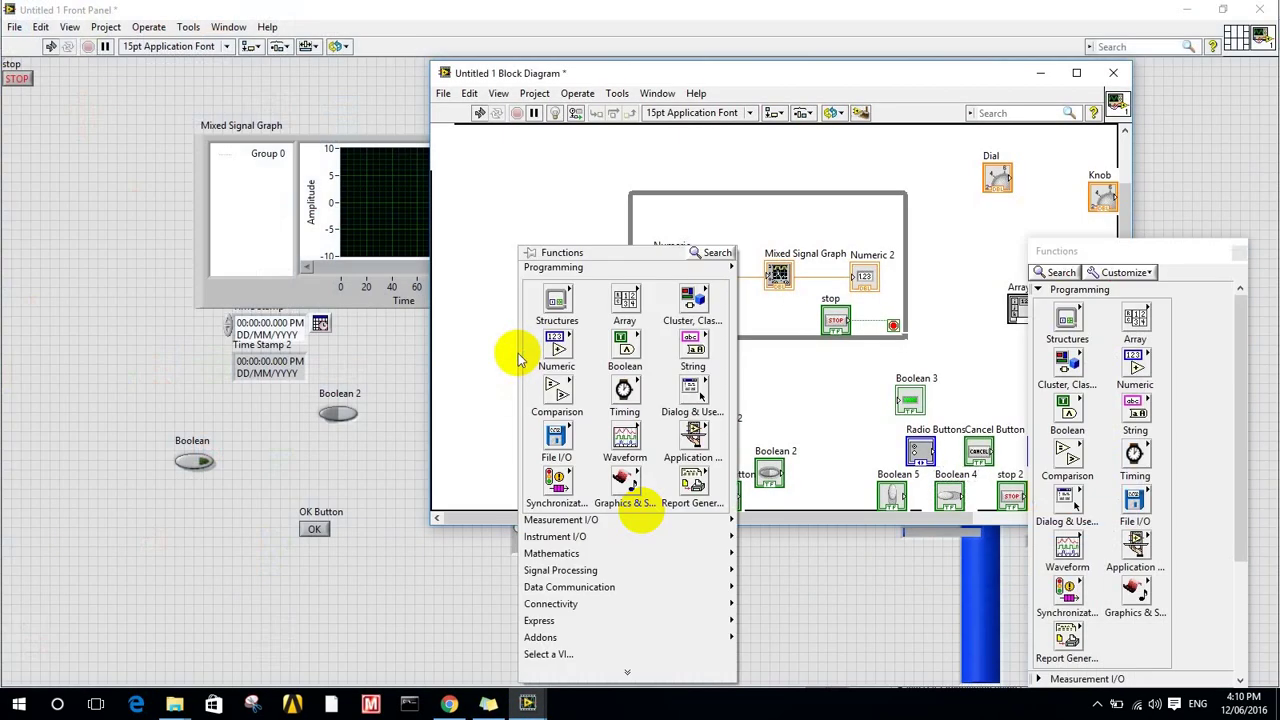
pyautogui.moveTo(560, 313)
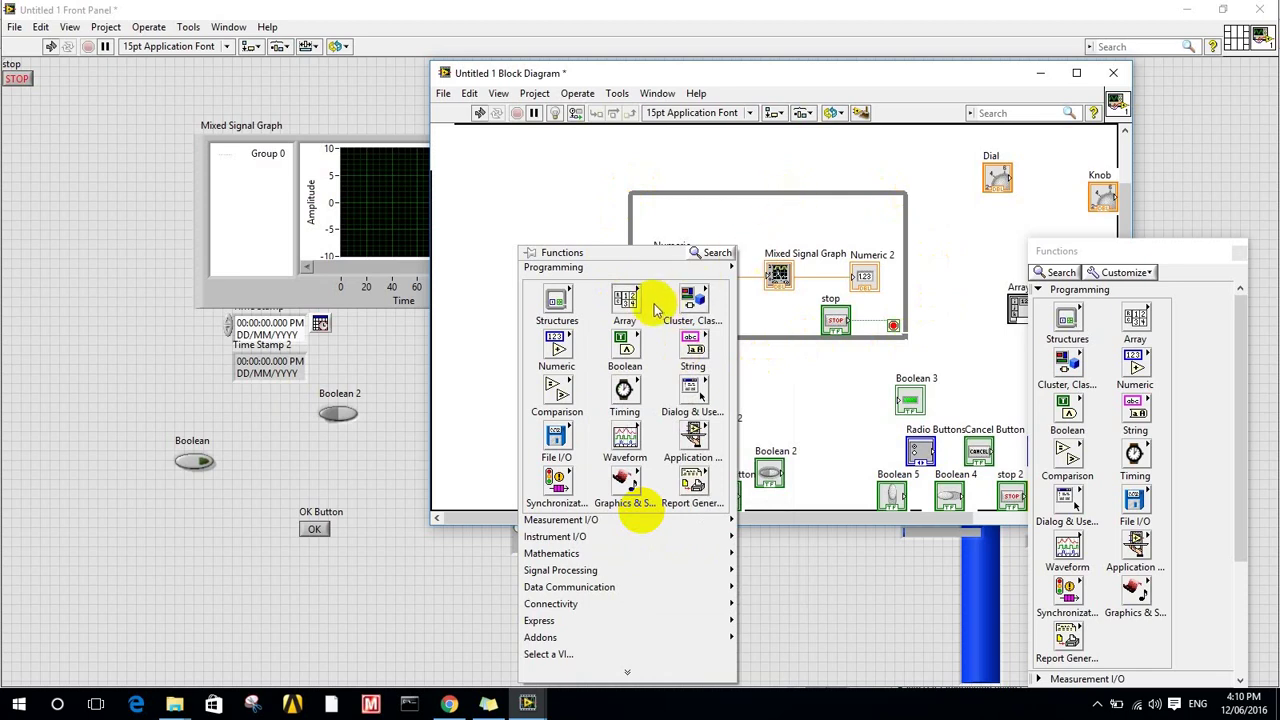
pyautogui.click(559, 248)
pyautogui.click(608, 251)
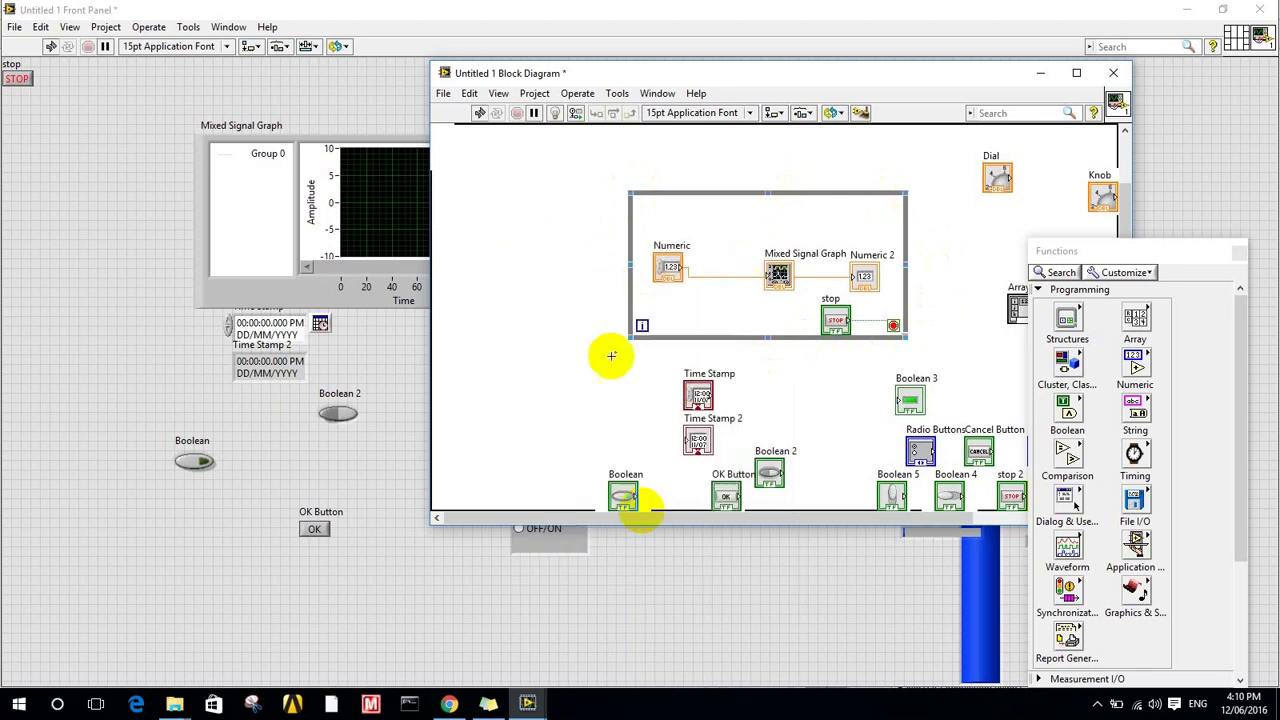
# Place an Add function from Numeric functions to the left of the While Loop
pyautogui.rightClick(545, 250)
pyautogui.moveTo(645, 313)
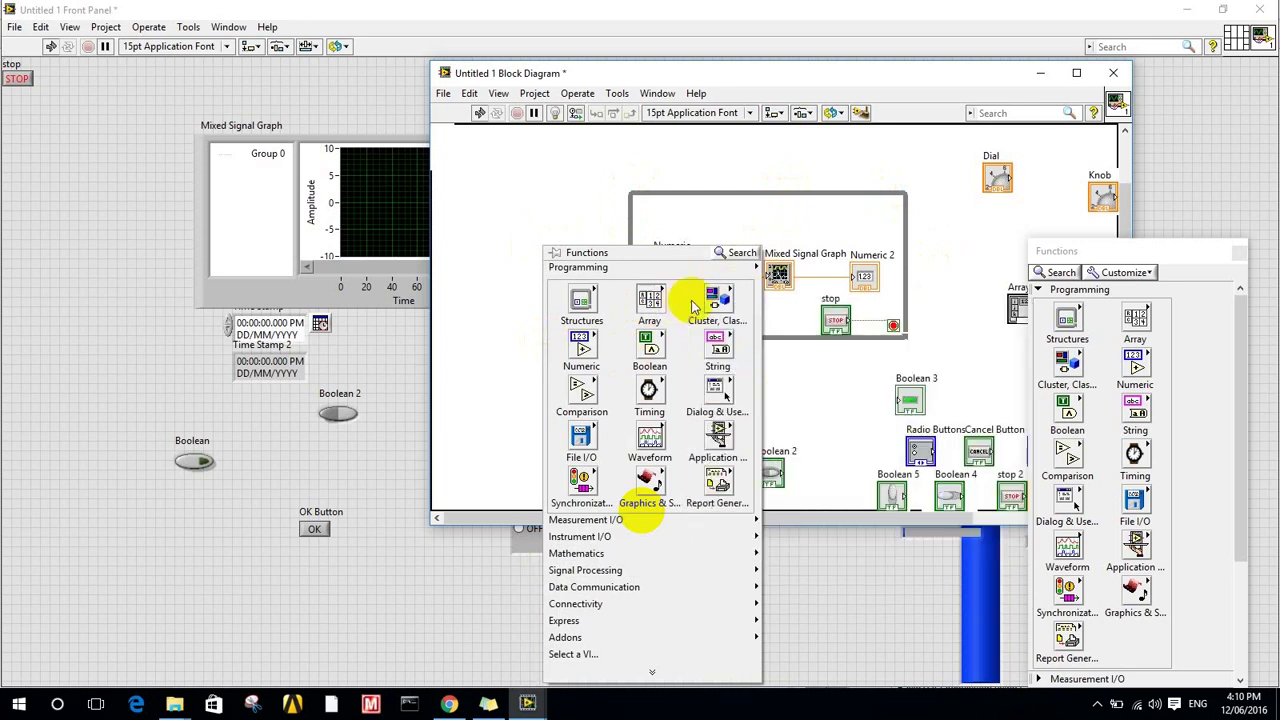
pyautogui.moveTo(720, 300)
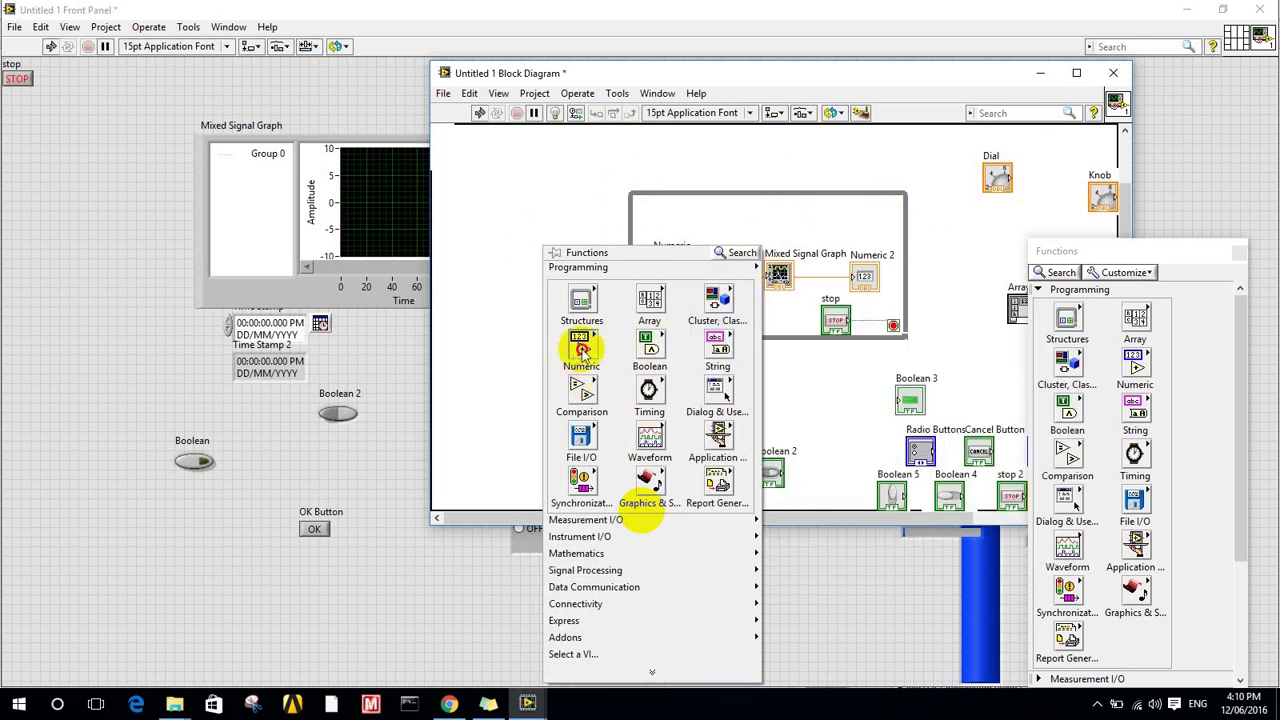
pyautogui.moveTo(581, 348)
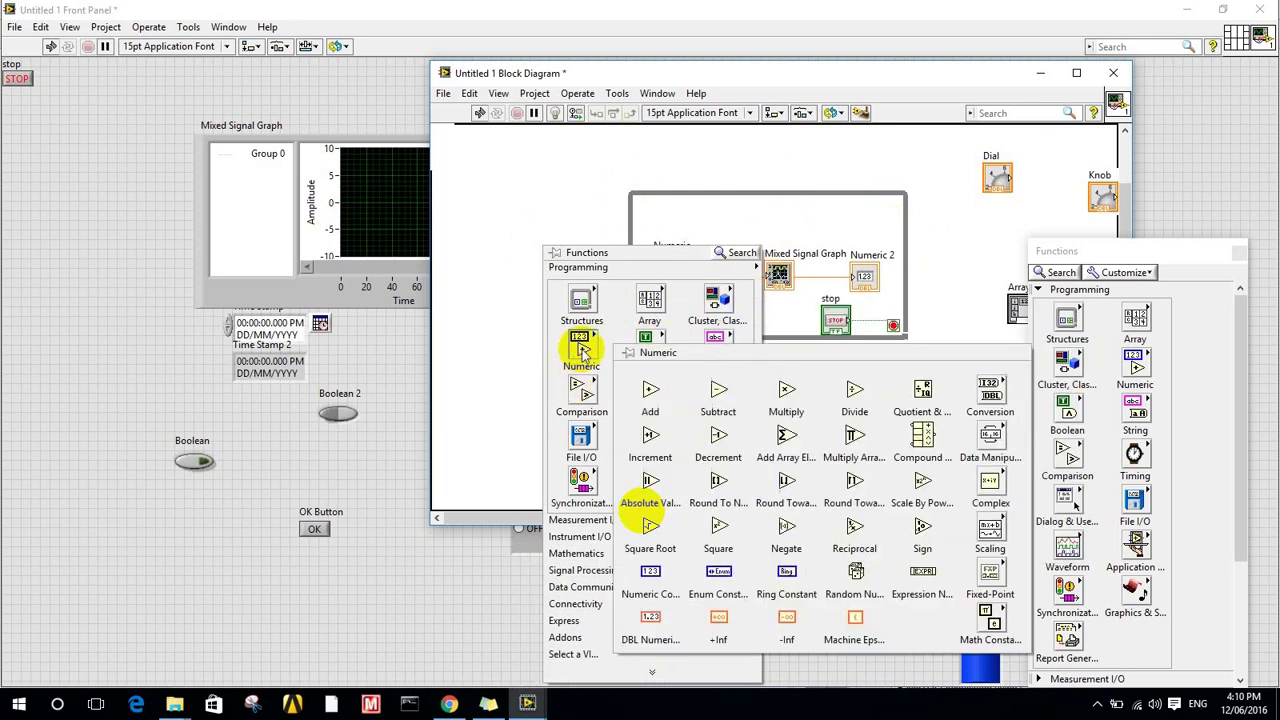
pyautogui.click(651, 400)
pyautogui.click(528, 243)
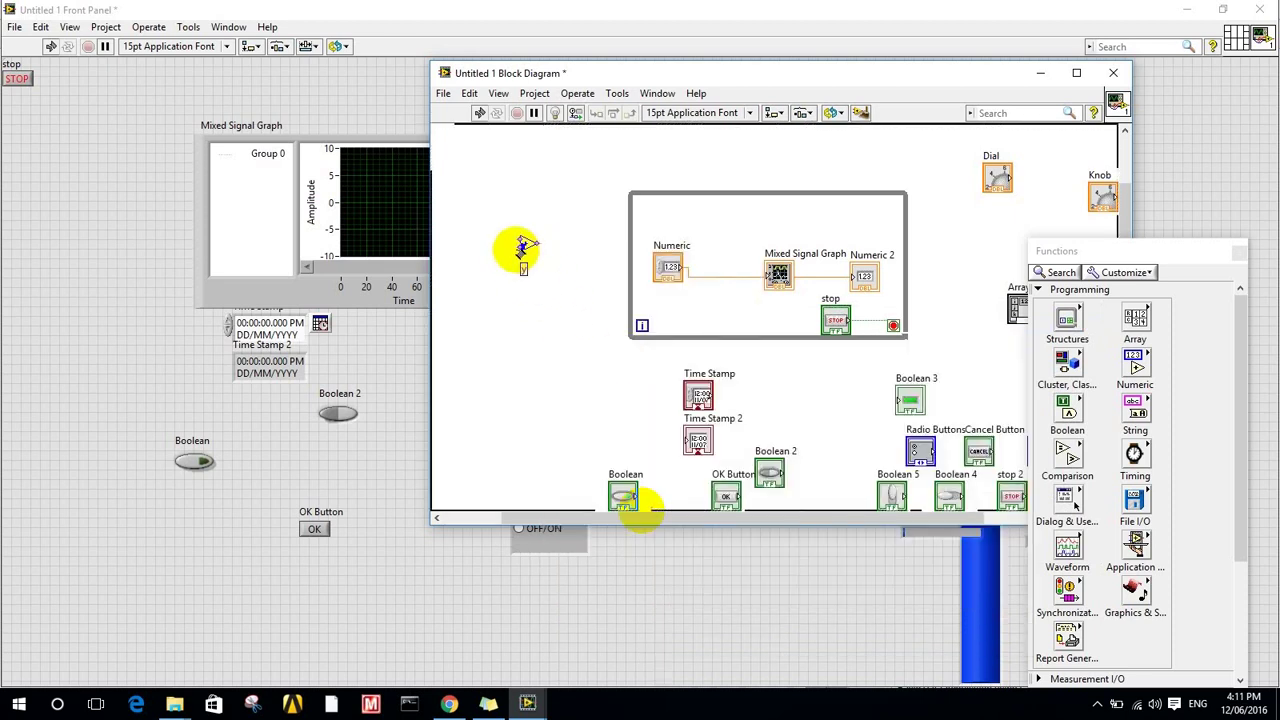
pyautogui.rightClick(518, 248)
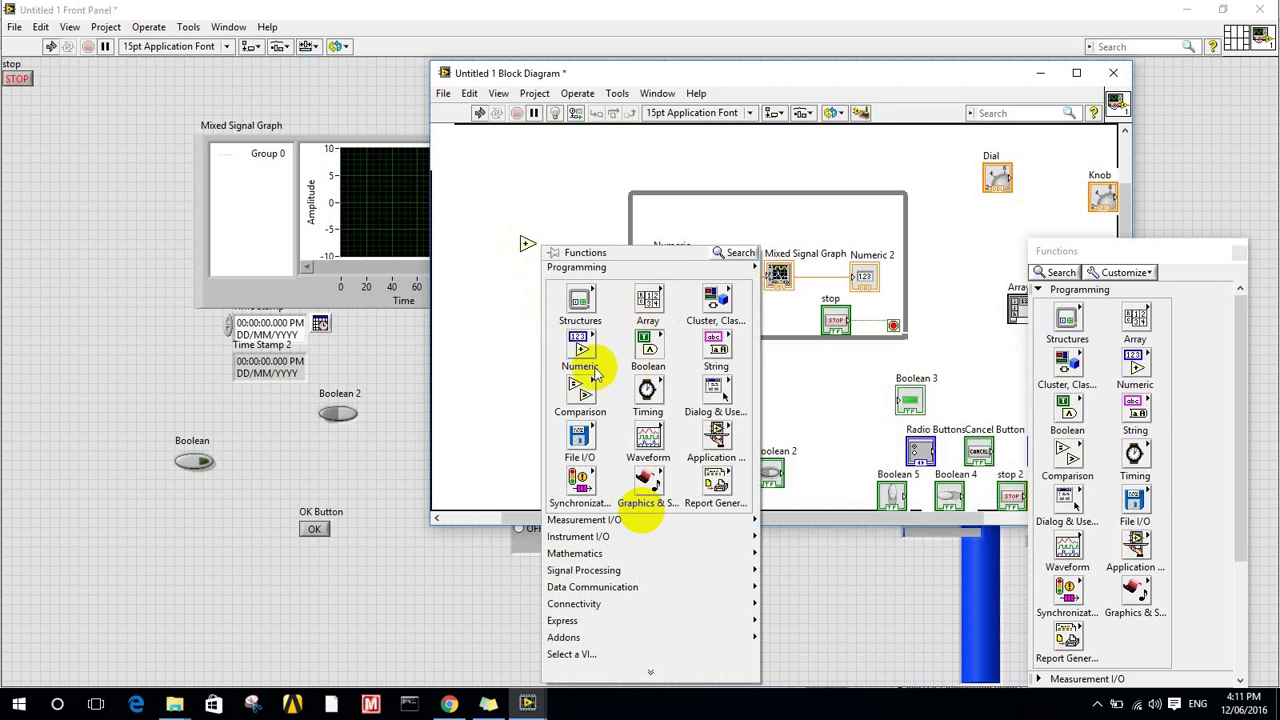
pyautogui.moveTo(583, 368)
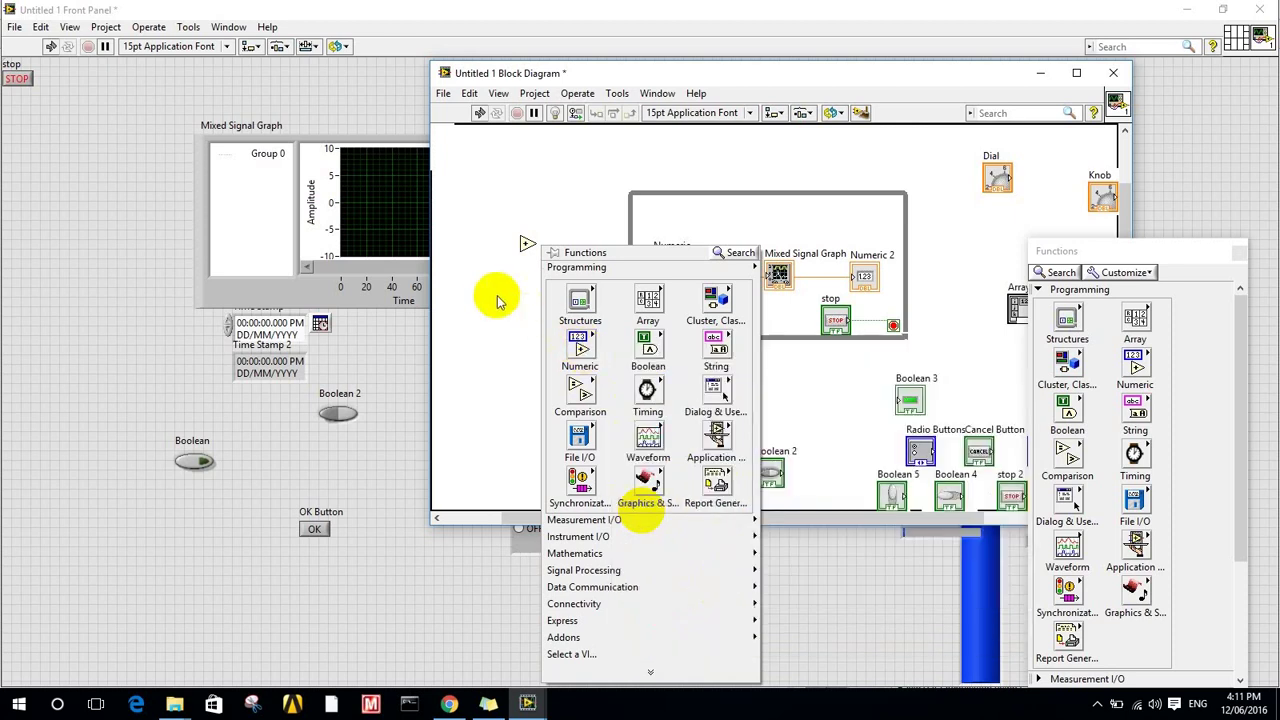
pyautogui.click(527, 243)
pyautogui.click(523, 247)
pyautogui.moveTo(519, 244); pyautogui.dragTo(479, 244)
pyautogui.press('Escape')
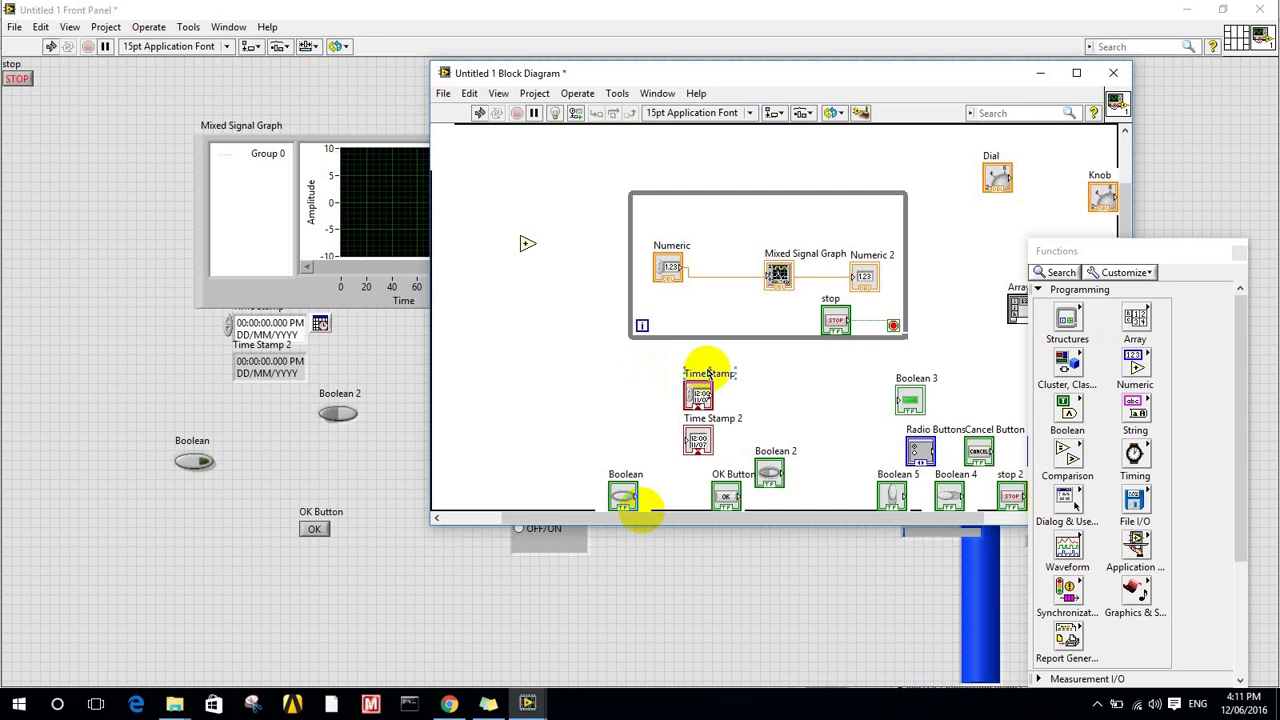
# Drag a Tick Count (ms) timer from Timing functions into the While Loop
pyautogui.rightClick(531, 343)
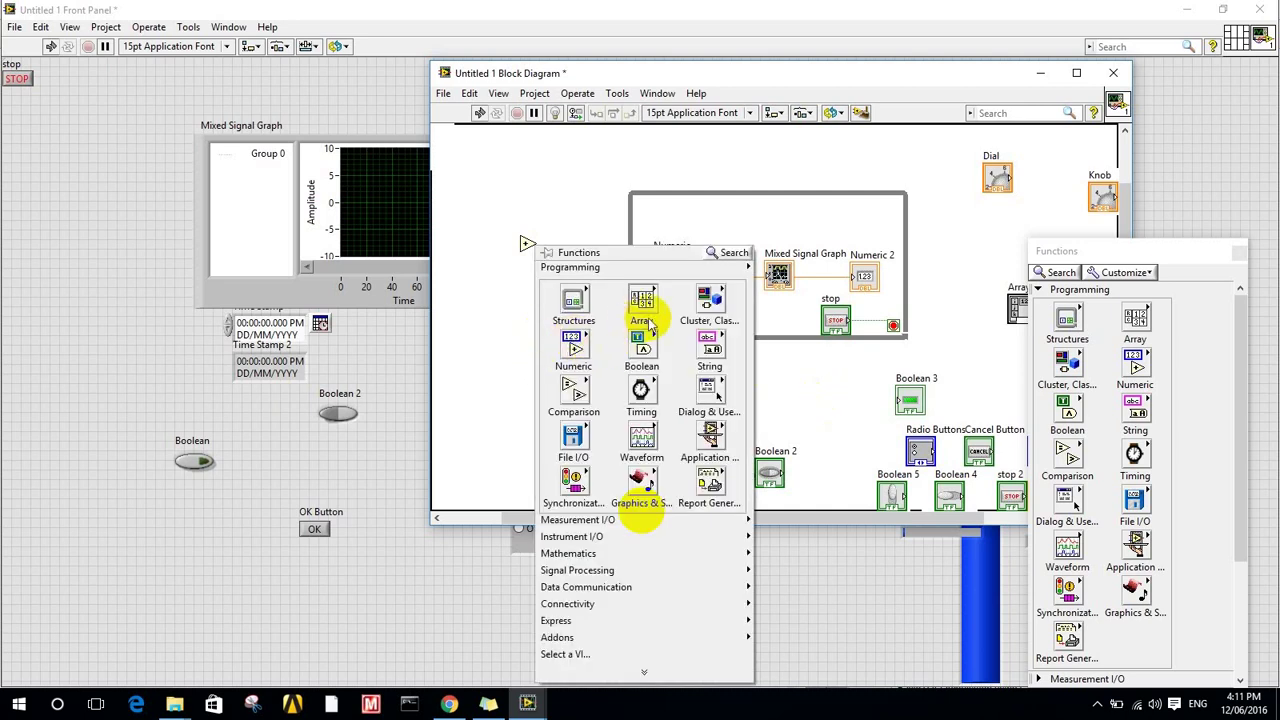
pyautogui.moveTo(640, 363)
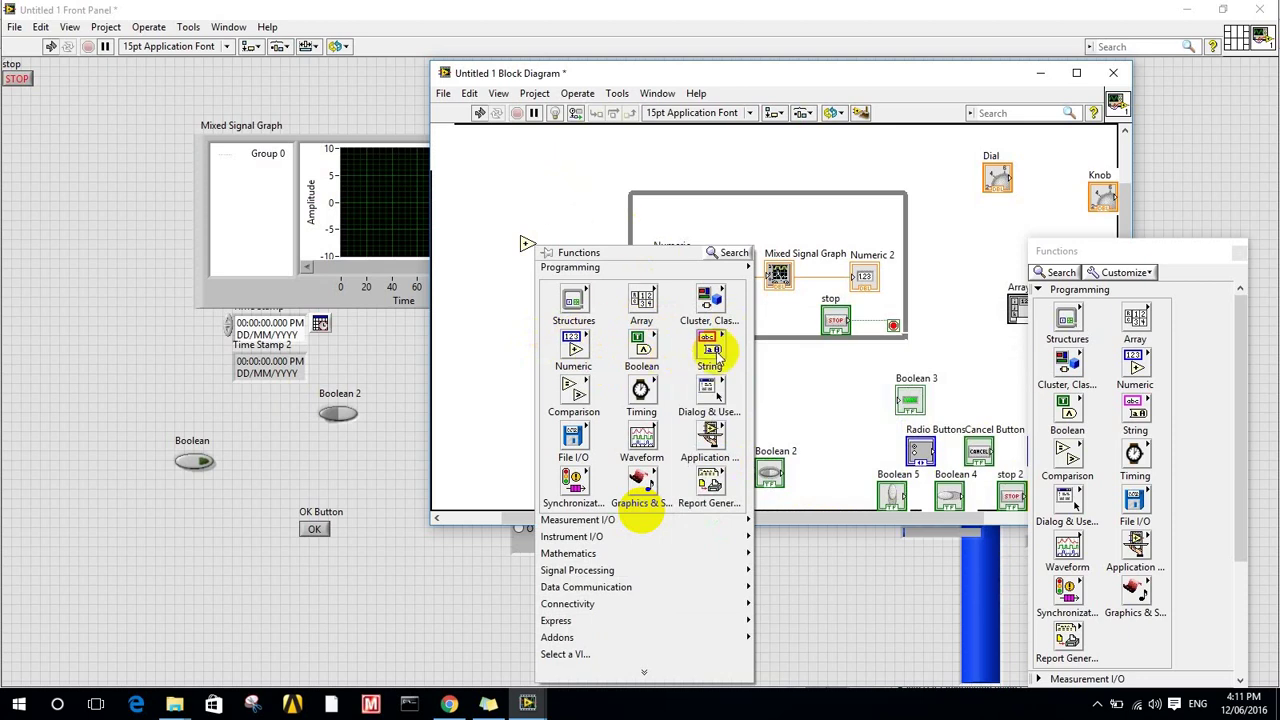
pyautogui.moveTo(716, 357)
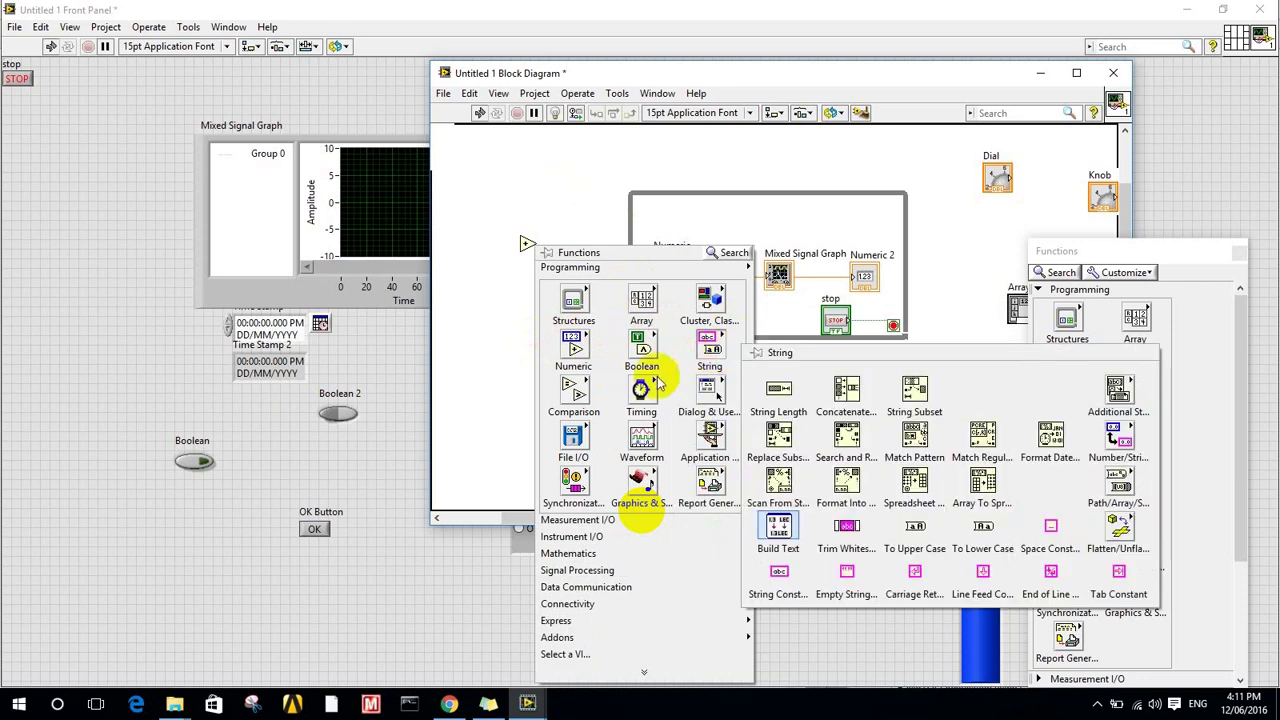
pyautogui.moveTo(648, 400)
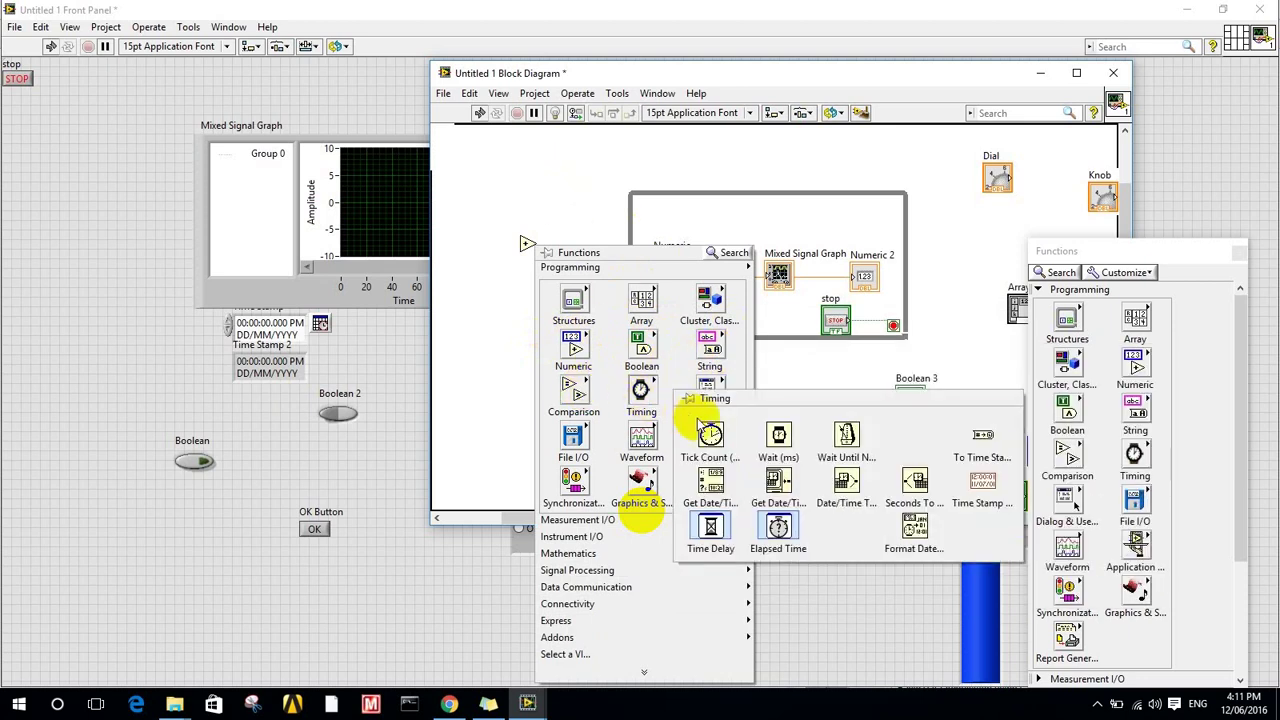
pyautogui.moveTo(710, 434); pyautogui.dragTo(712, 240)
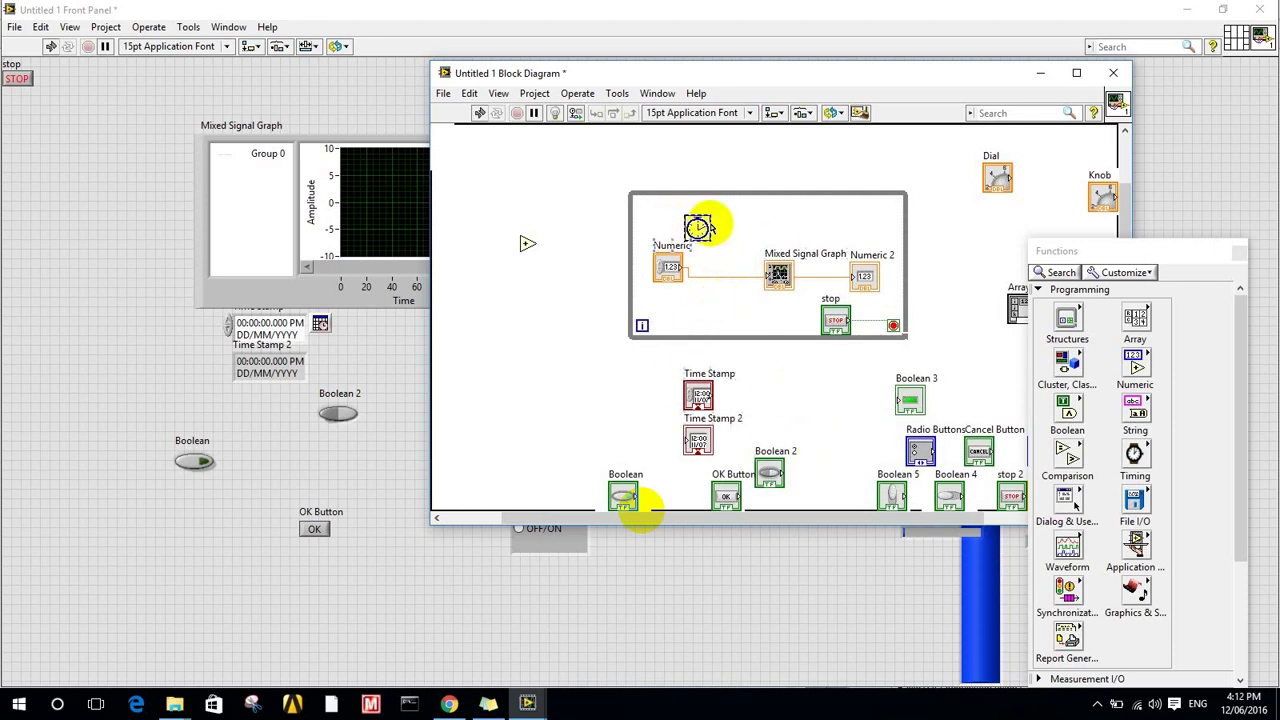
# Drop a Wait (ms) timer inside the While Loop, right of Tick Count
pyautogui.rightClick(710, 232)
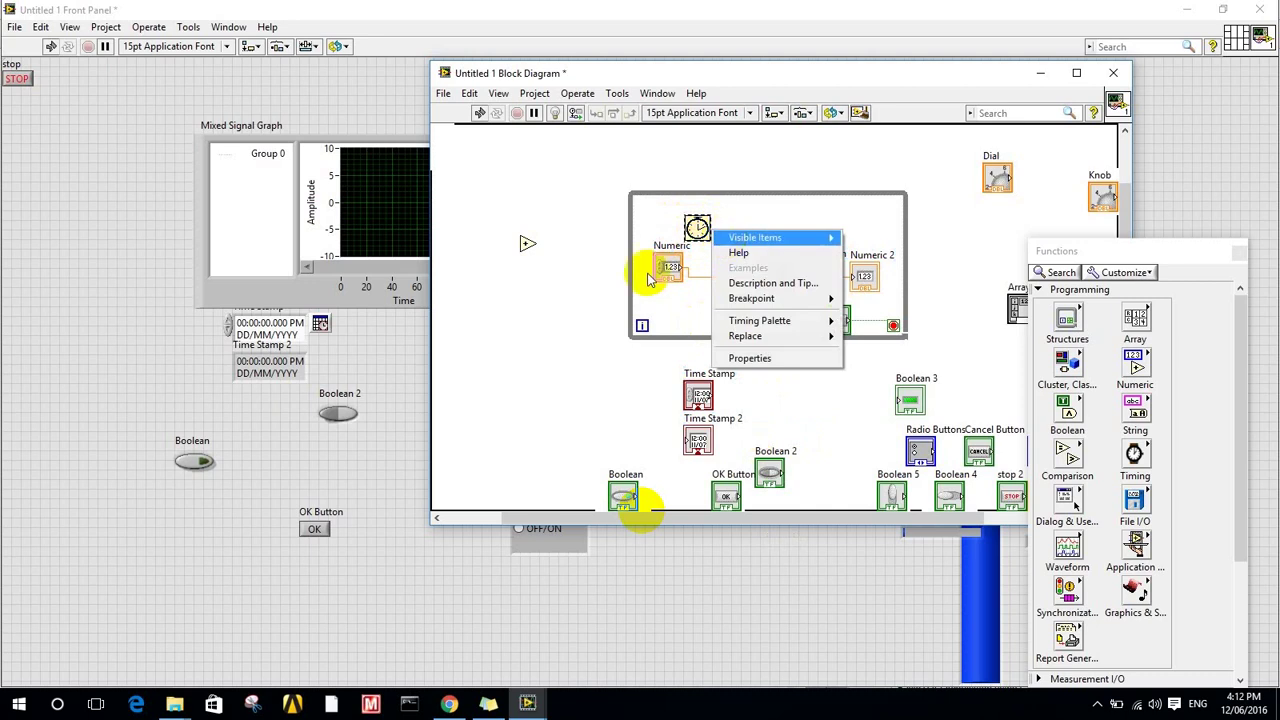
pyautogui.click(580, 271)
pyautogui.rightClick(578, 286)
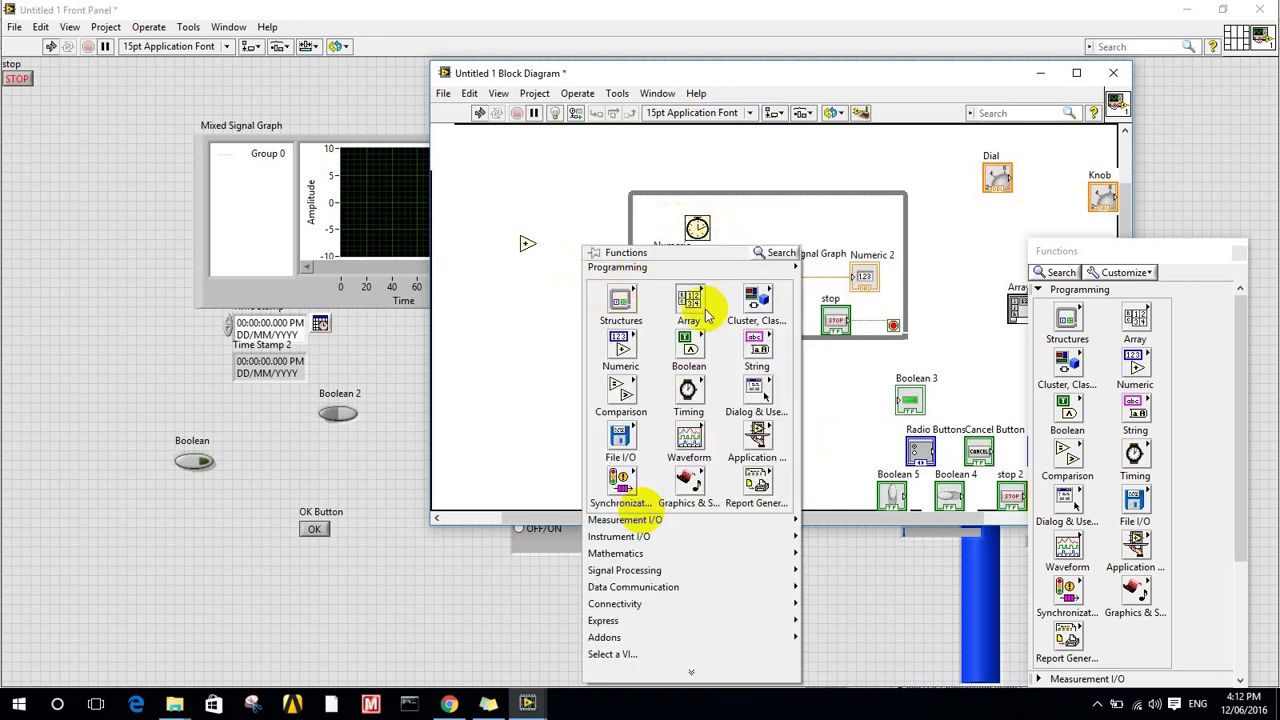
pyautogui.moveTo(688, 395)
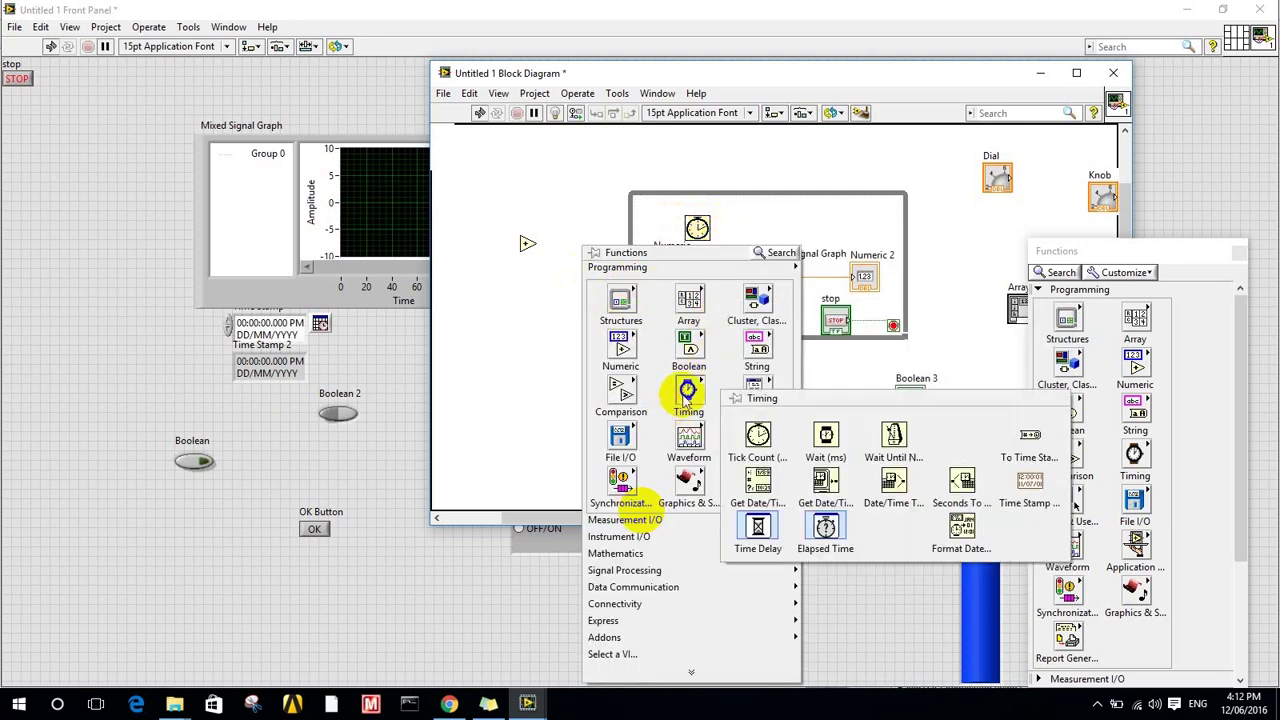
pyautogui.click(825, 435)
pyautogui.click(772, 228)
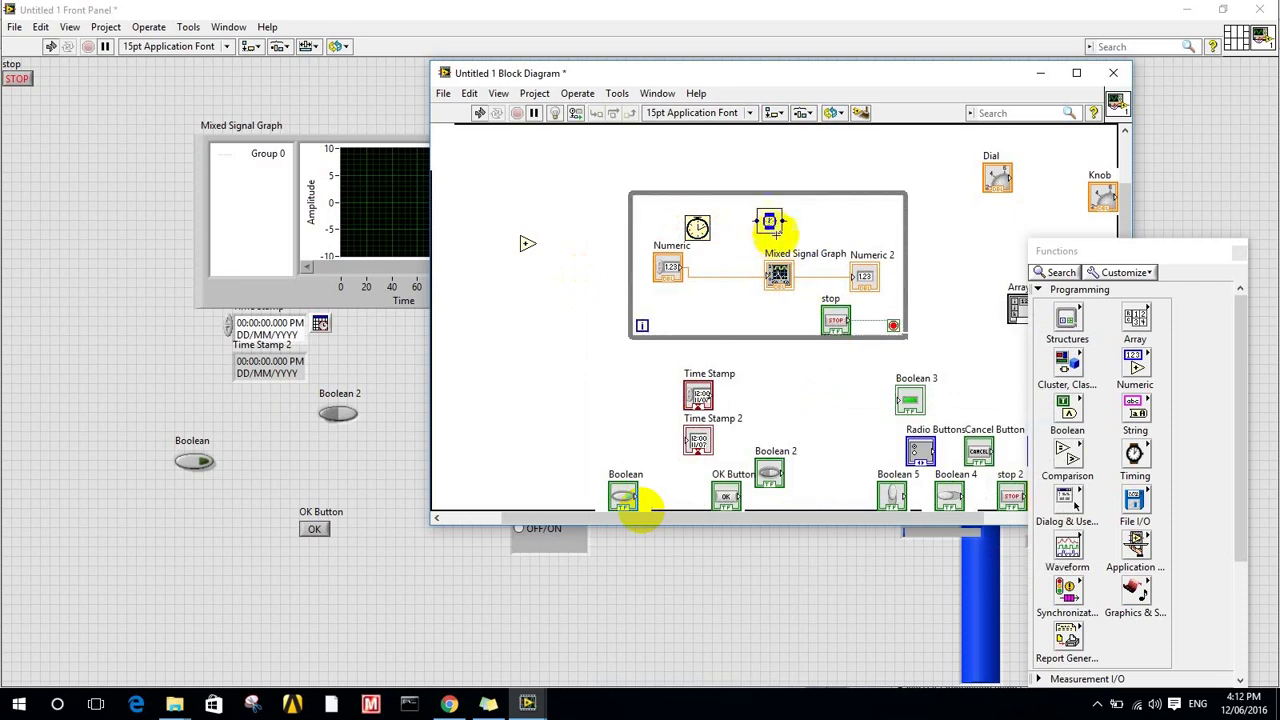
pyautogui.rightClick(572, 376)
pyautogui.moveTo(666, 446)
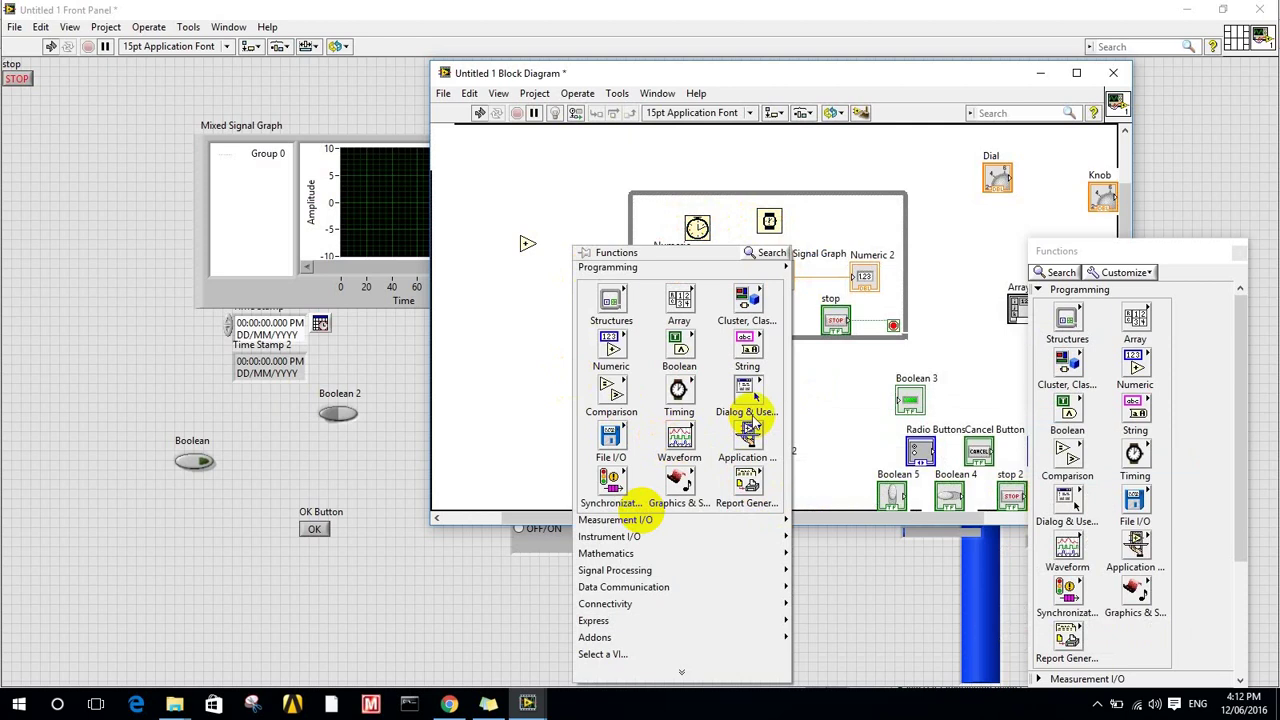
pyautogui.moveTo(752, 420)
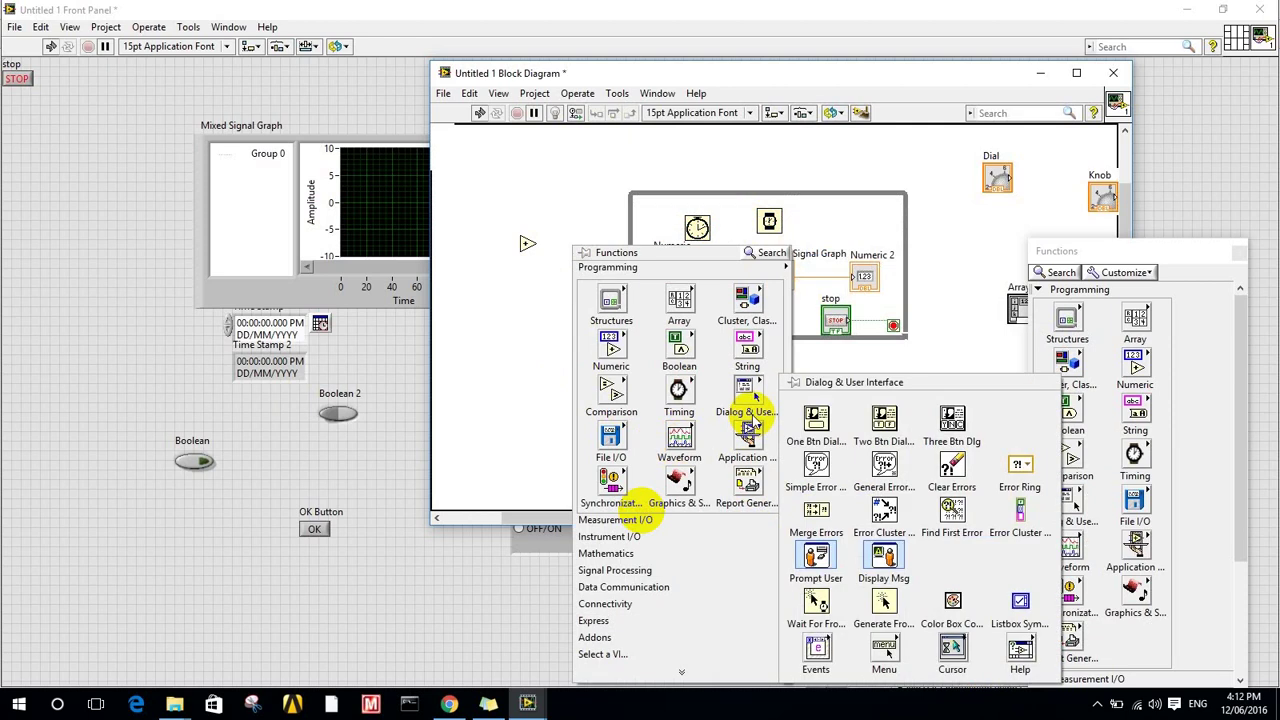